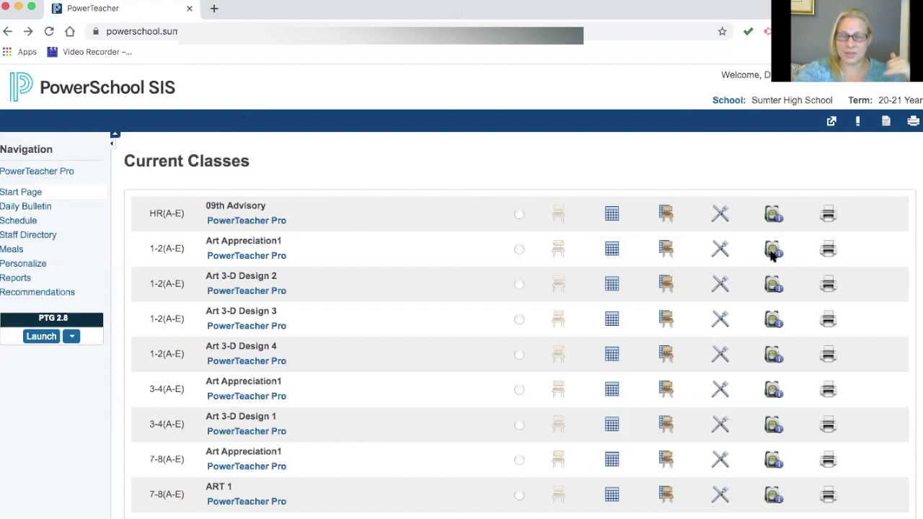
Step: Open the student roster for the 1-2(A-E) Art Appreciation1 class and copy the student names
click(772, 251)
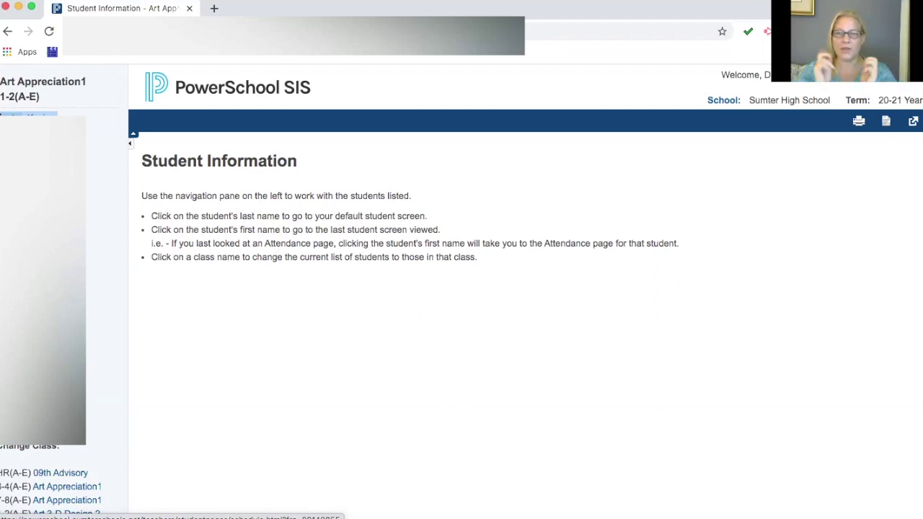
Step: Create a blank Google Sheets spreadsheet in a new browser tab
click(214, 8)
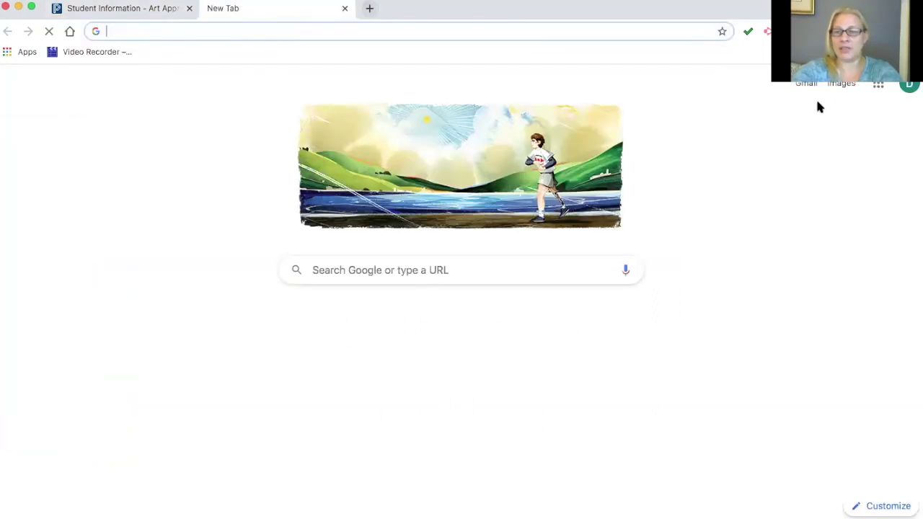
click(879, 85)
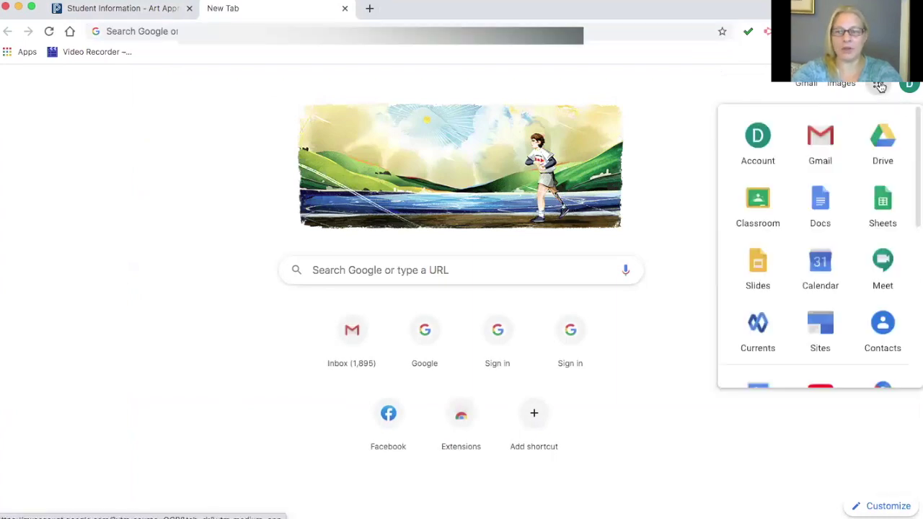
click(886, 204)
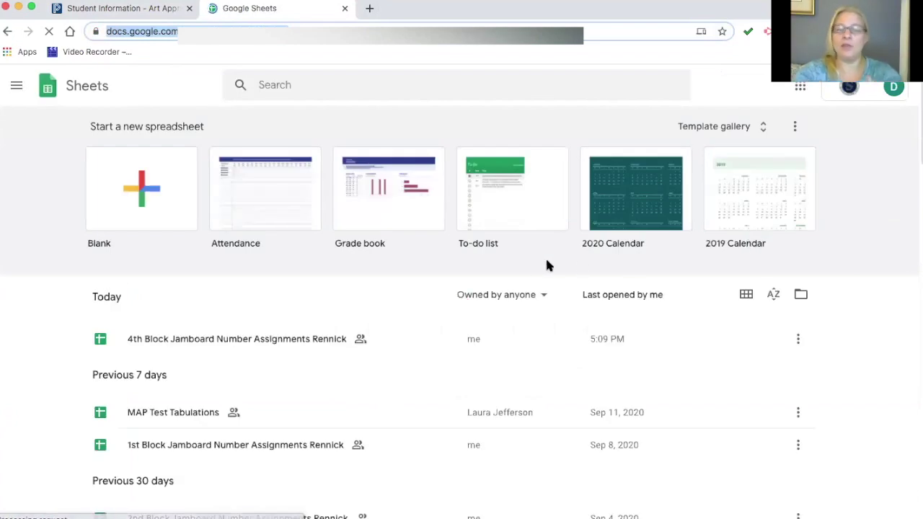
click(136, 200)
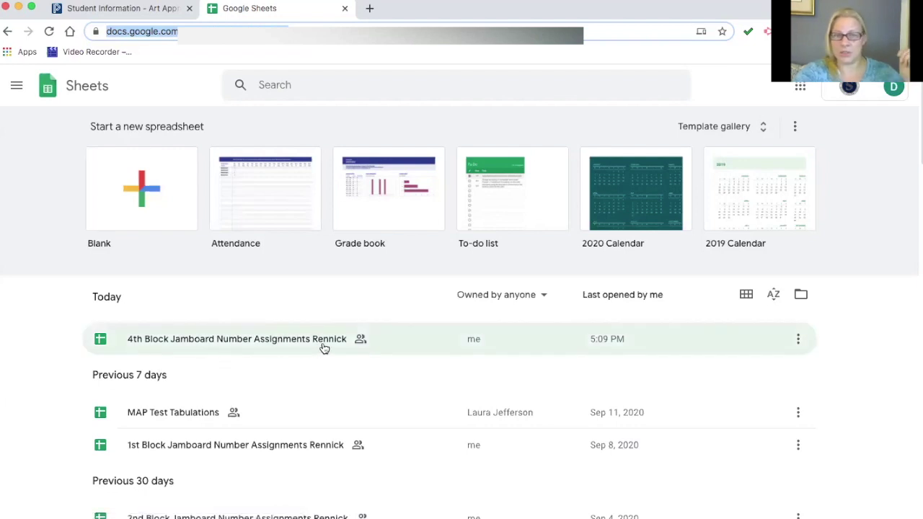
click(139, 189)
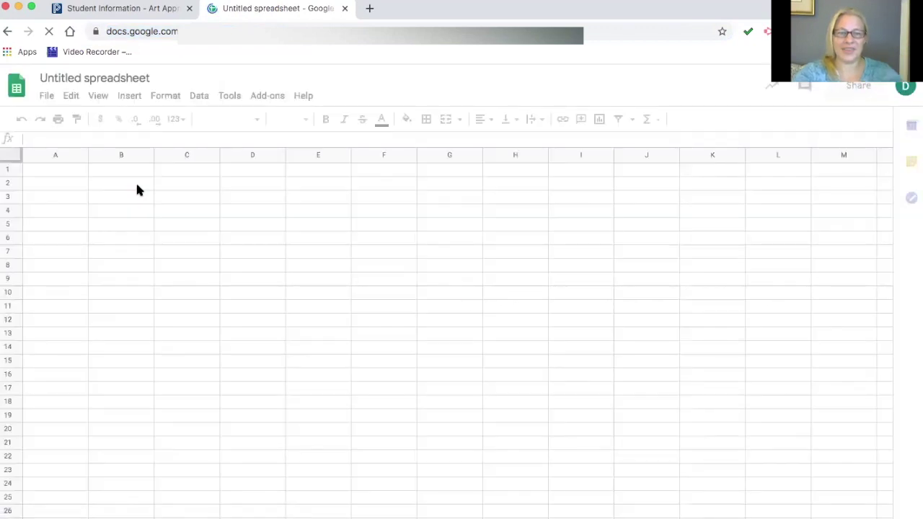
Step: Rename the spreadsheet with "Block 1", the teacher's surname and "Practice Jamboard Assignments"
click(116, 78)
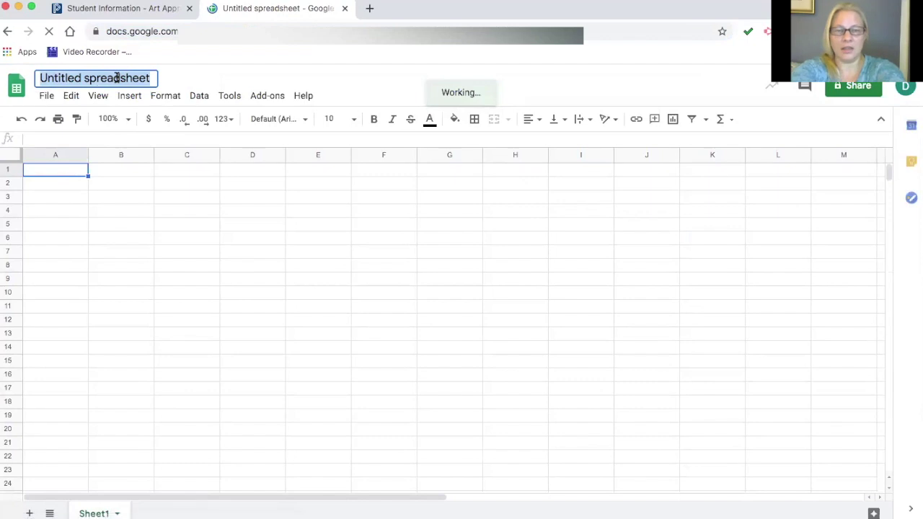
text(Practice)
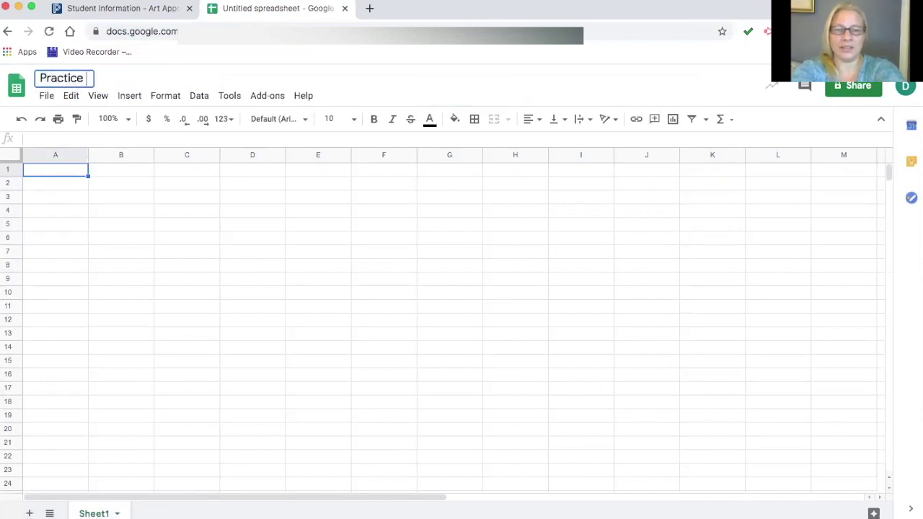
text( Jamboard )
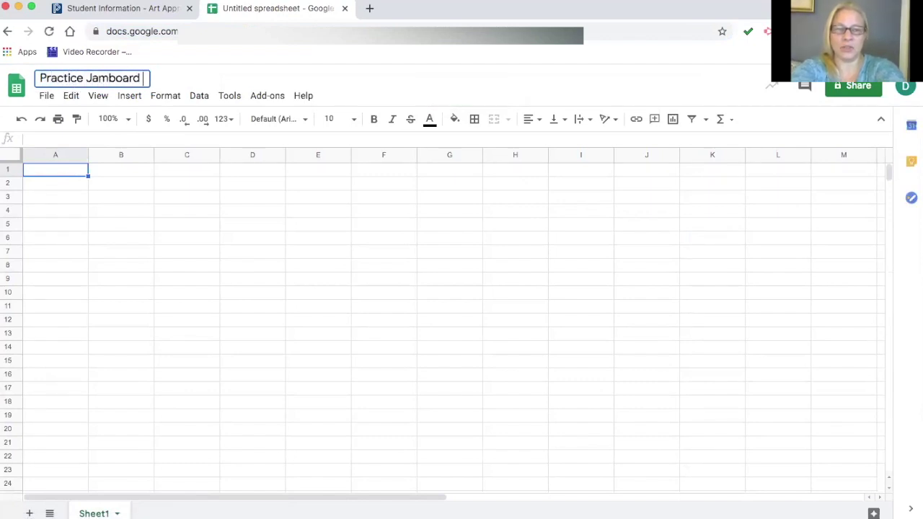
text(Assignments)
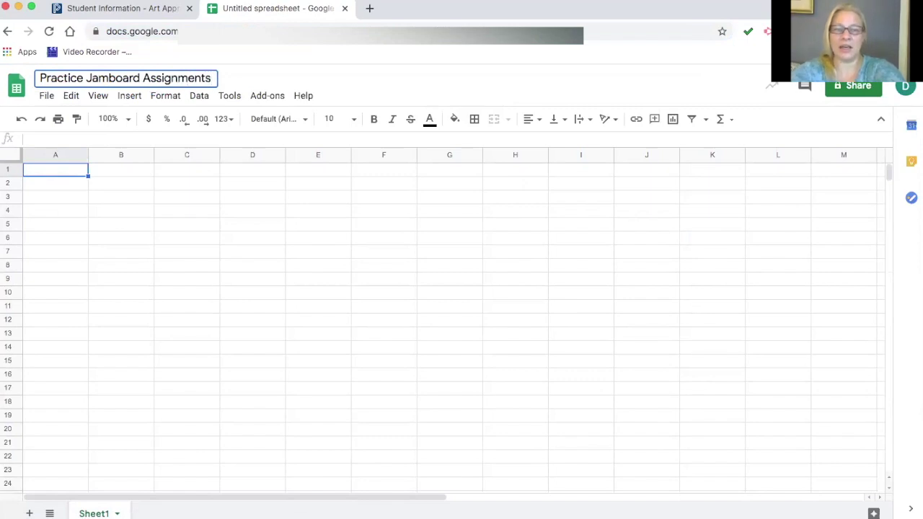
click(39, 78)
text(Block 1)
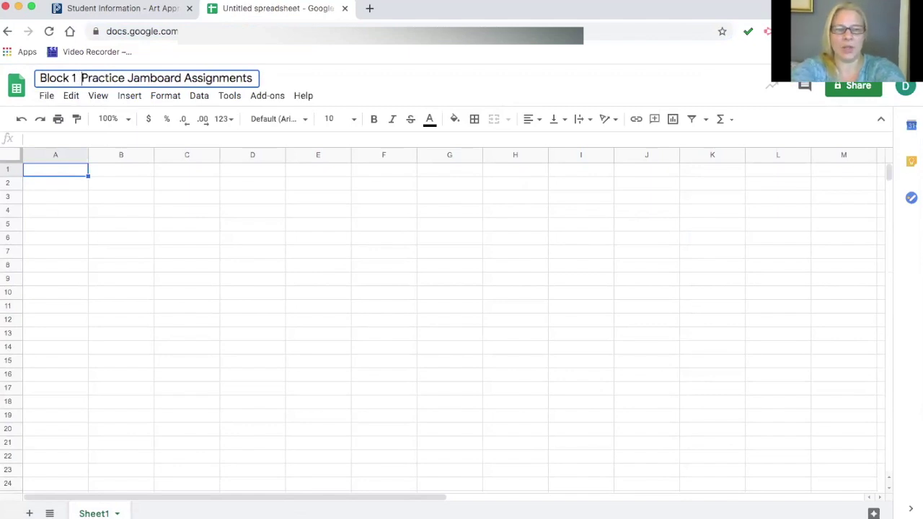
text( Rennick)
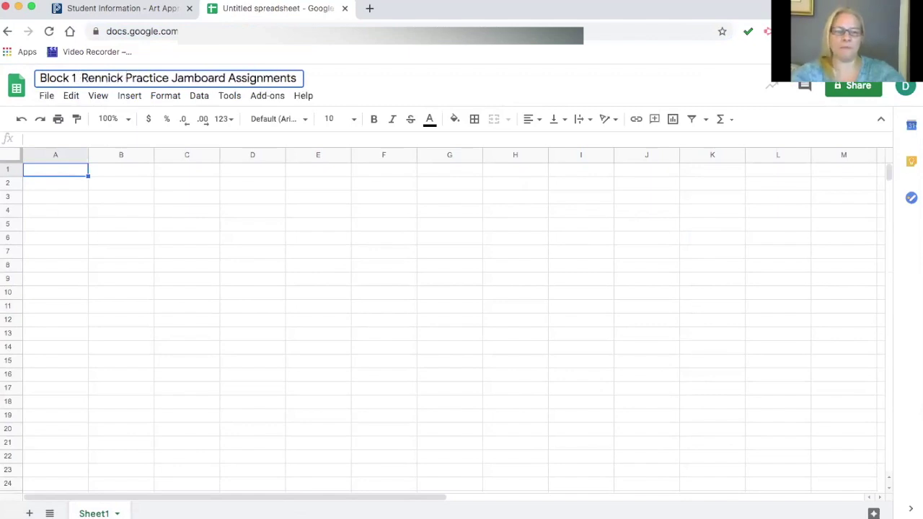
Step: Enter the header "Name" in A1 and paste the copied student names starting at A2
click(51, 173)
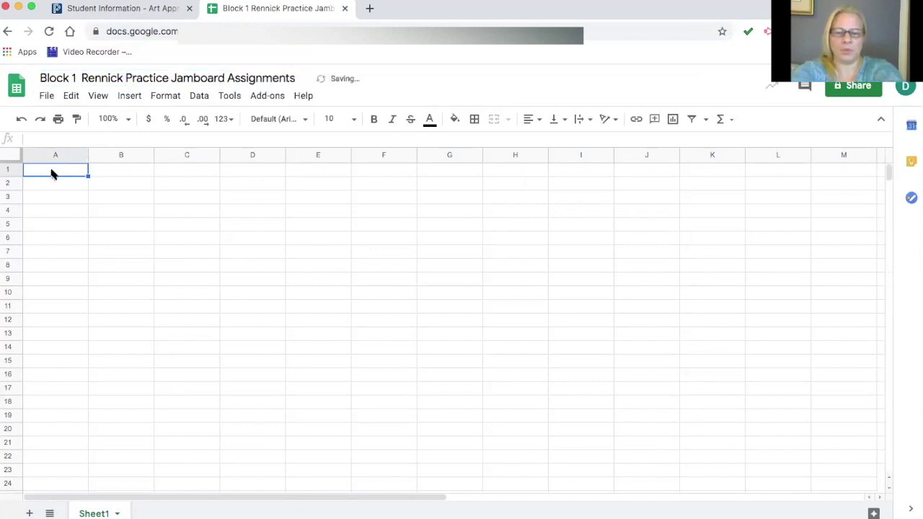
text(Name)
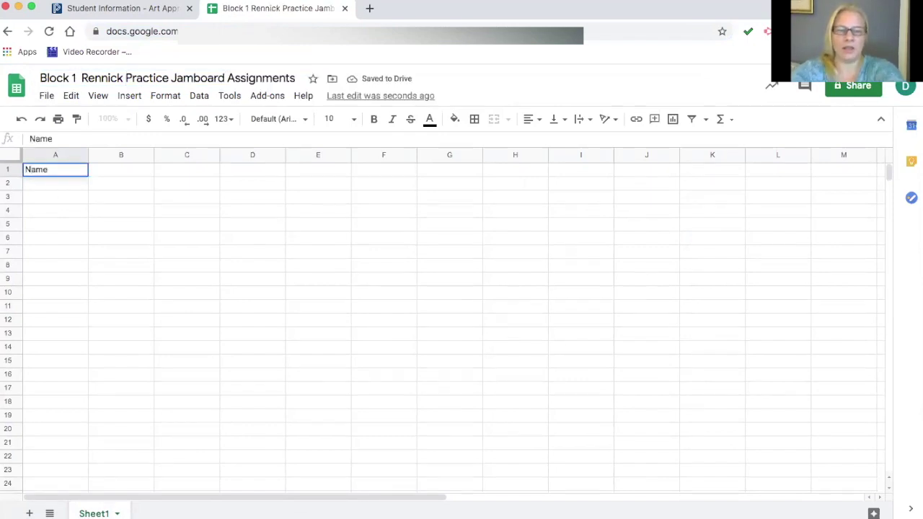
click(42, 185)
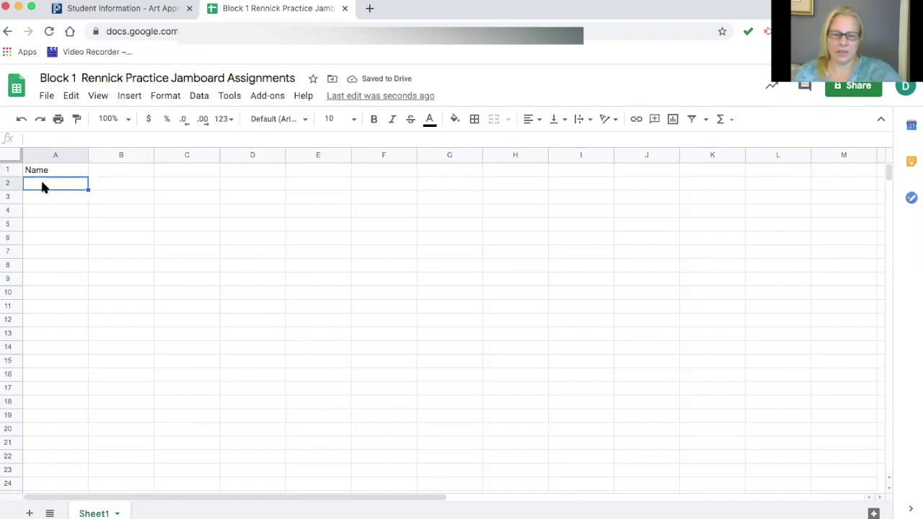
key(ctrl+v)
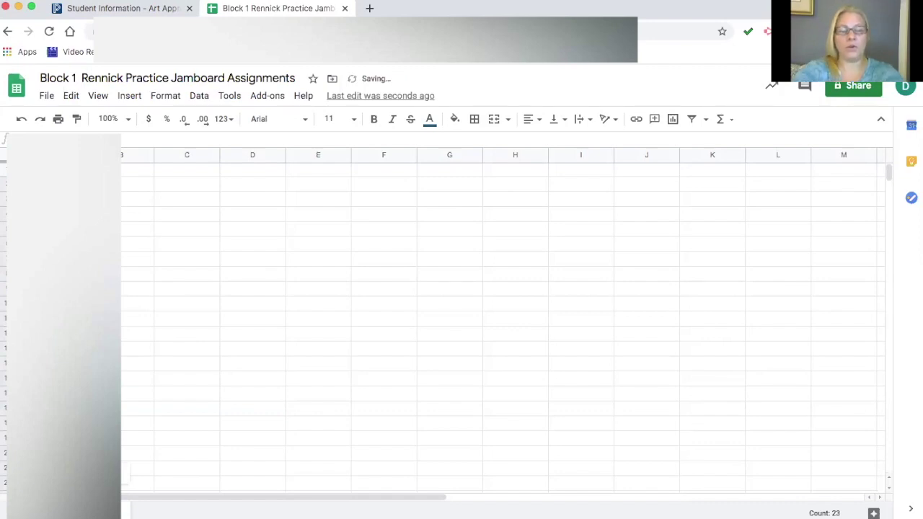
Step: Widen column A to fit the student names
click(137, 169)
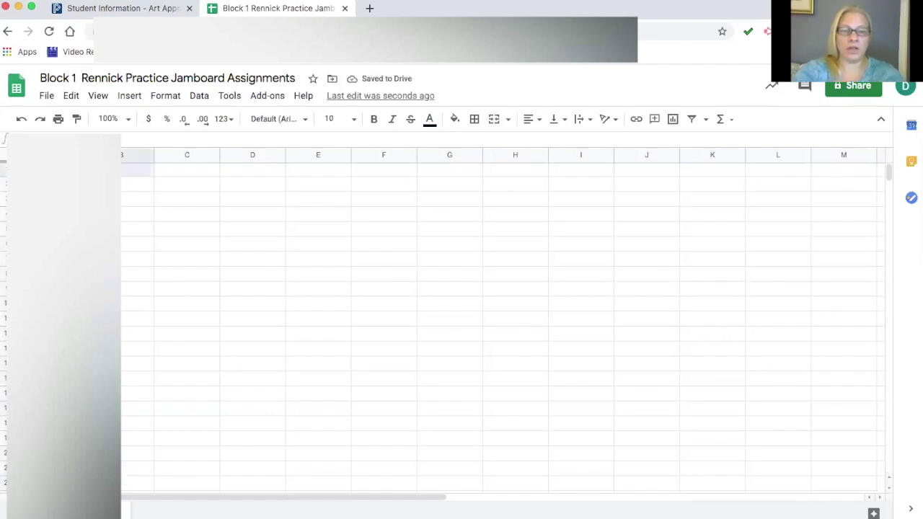
key(Left)
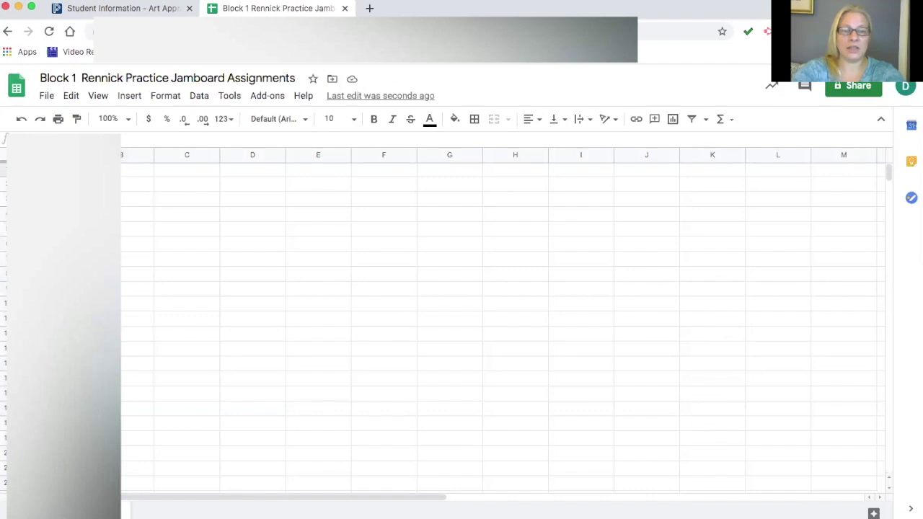
drag(122, 160, 122, 161)
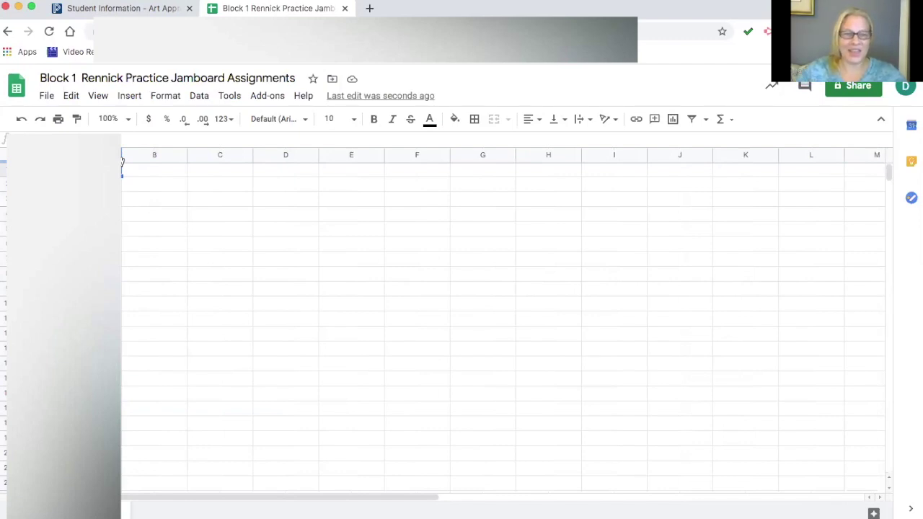
Step: Add the column headers "Jamboard #" in B1 and "Frame #" in C1
click(146, 174)
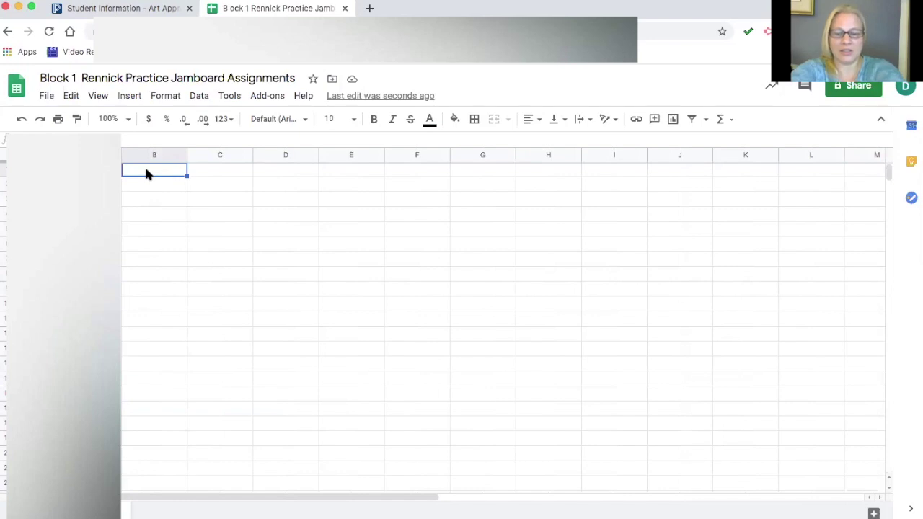
text(Jamboa)
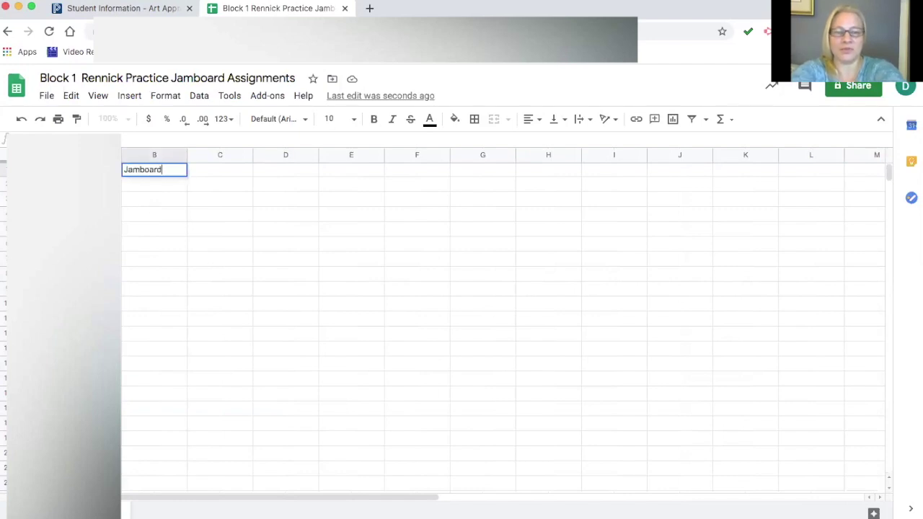
text(rd )
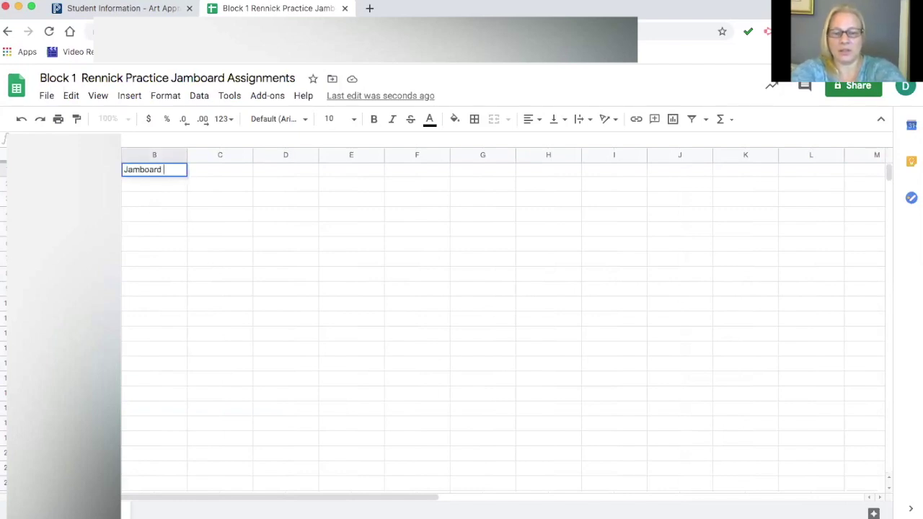
text(#)
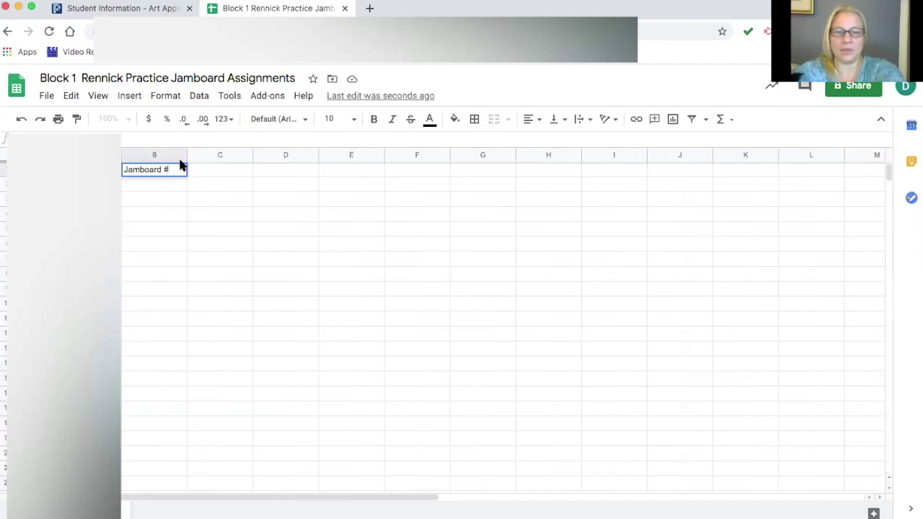
click(204, 170)
text(J)
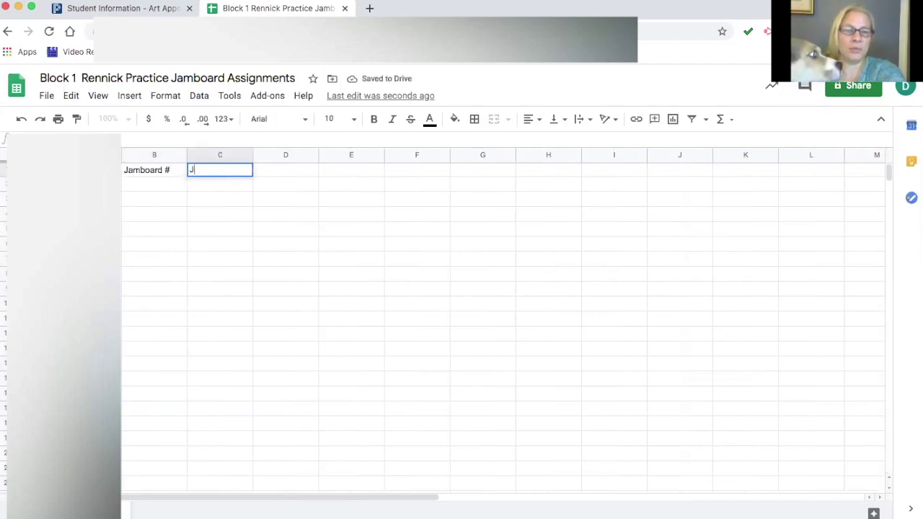
key(BackSpace)
text(Fr)
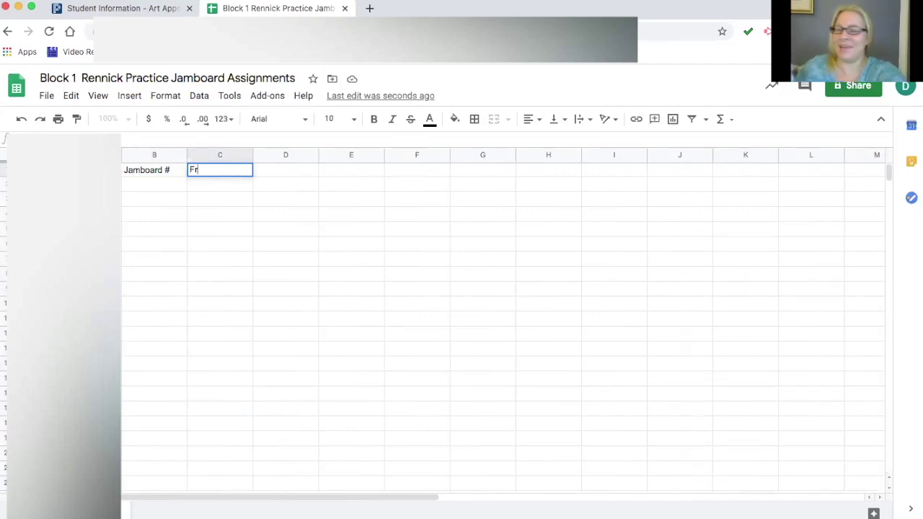
text(ame #)
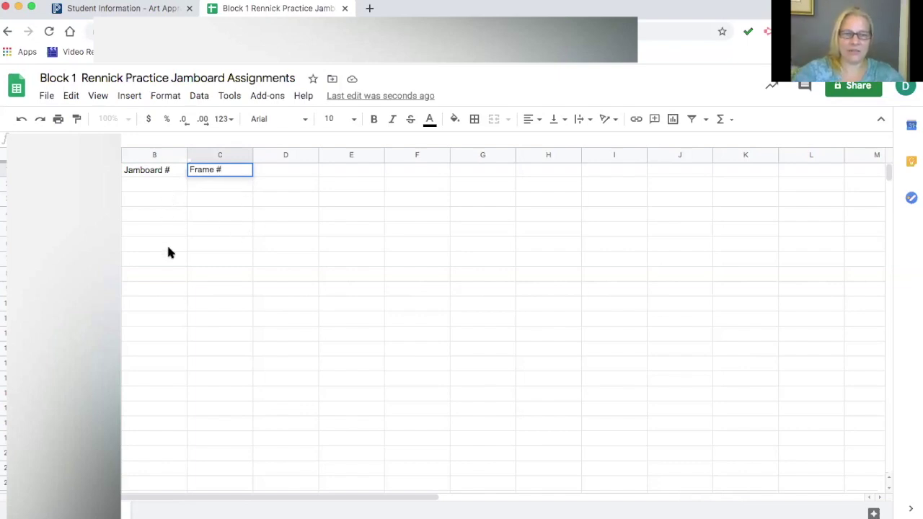
Step: Open Google Jamboard in a new browser tab and open the jam "Jamboard Class Example"
click(367, 9)
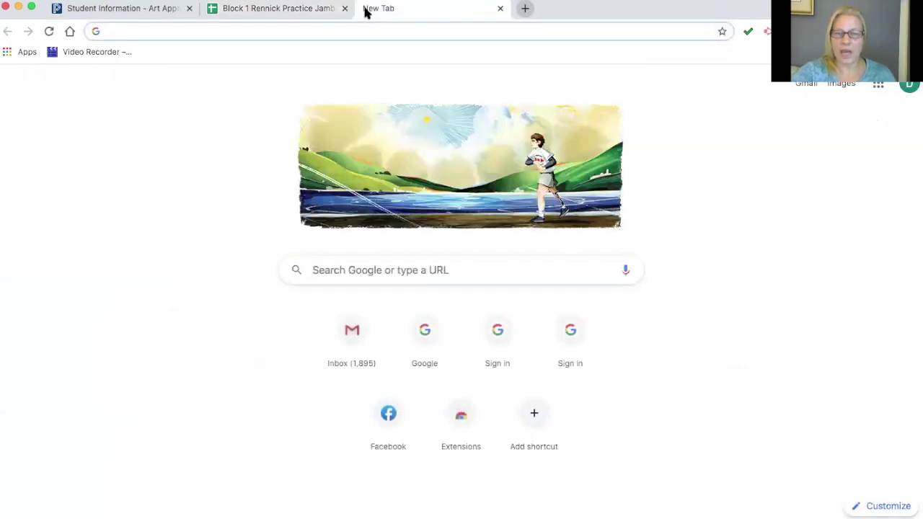
click(878, 83)
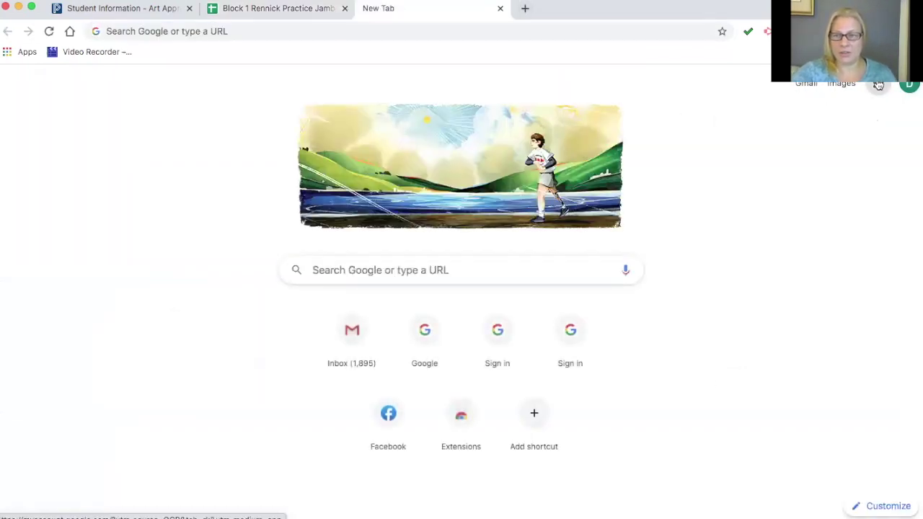
scroll(822, 158, down, 5)
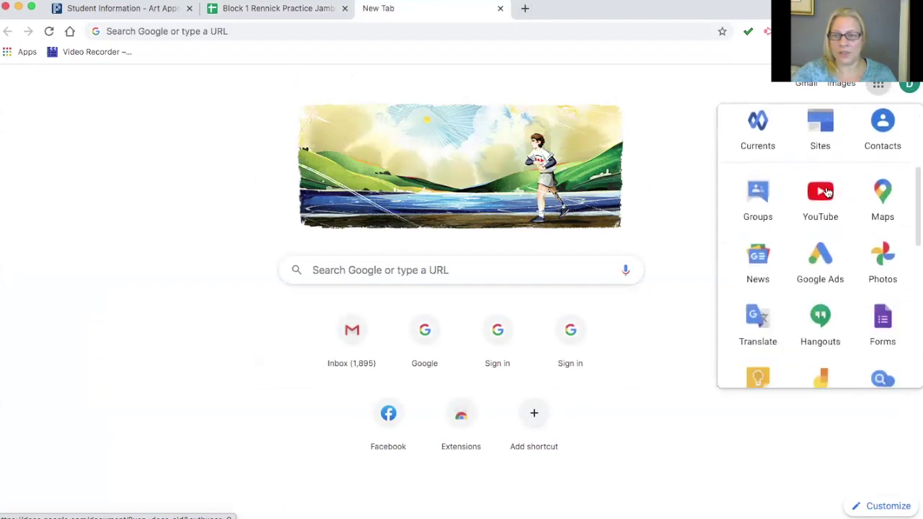
click(820, 231)
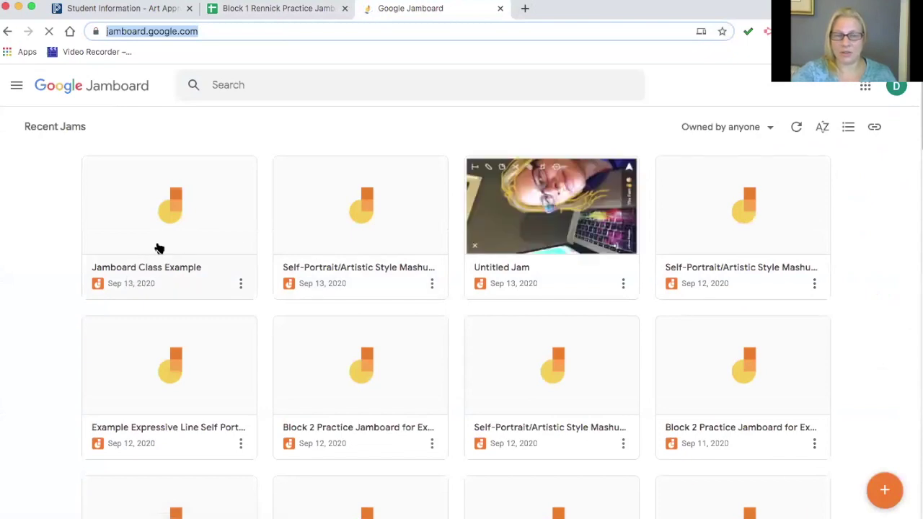
click(160, 222)
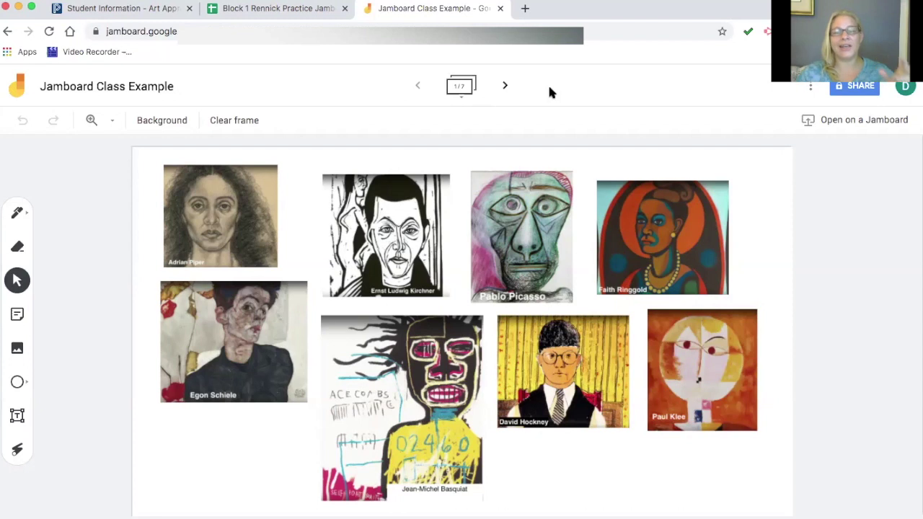
Step: Review the example jam's self-portrait image frames, the day-by-day instructions and the completed sample on frame 5
click(506, 87)
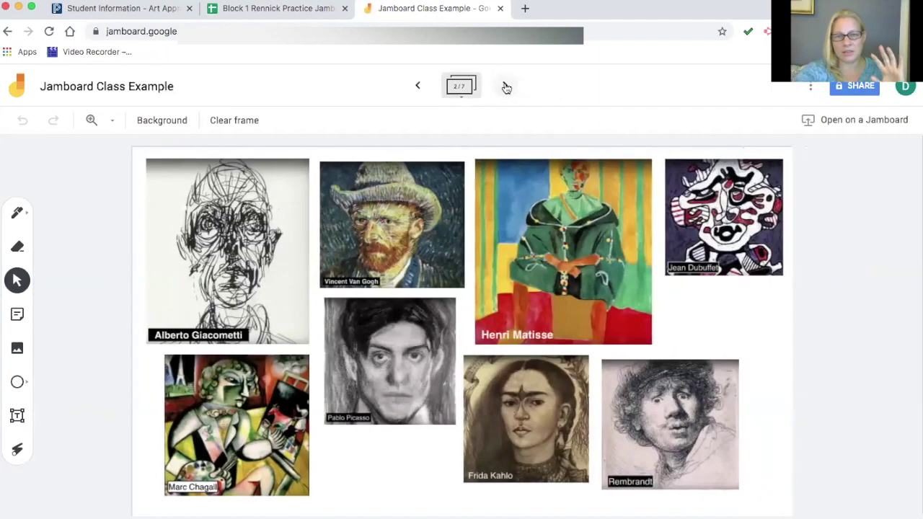
click(506, 87)
click(506, 87)
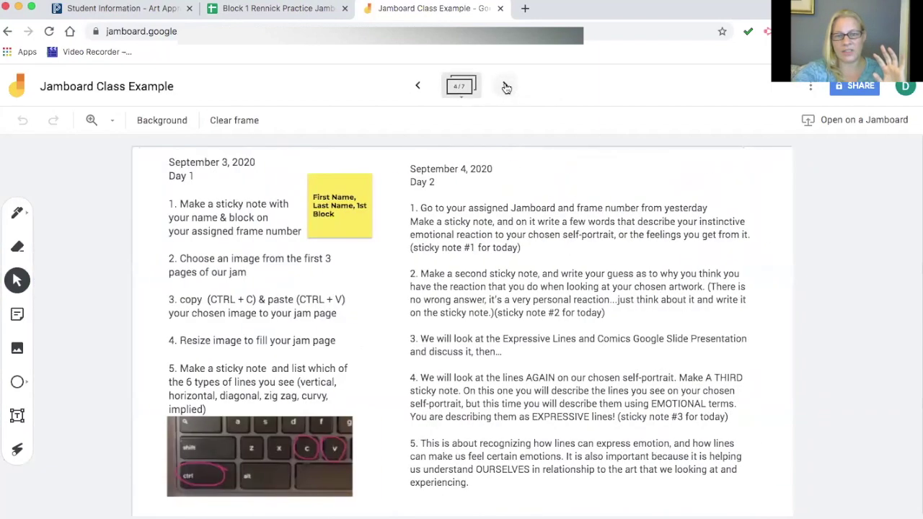
click(506, 88)
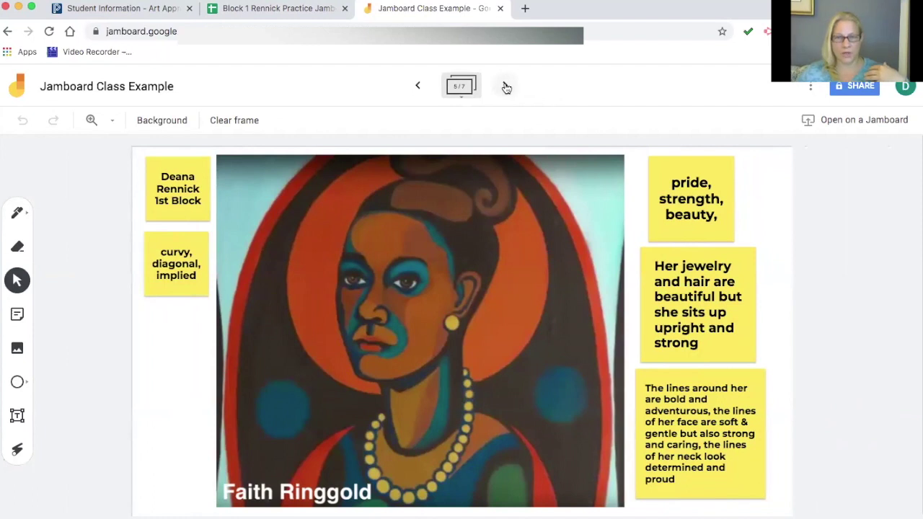
Step: Rename the jam to "Jamboard Class Example Jamboard #1 (1st Block)"
click(159, 88)
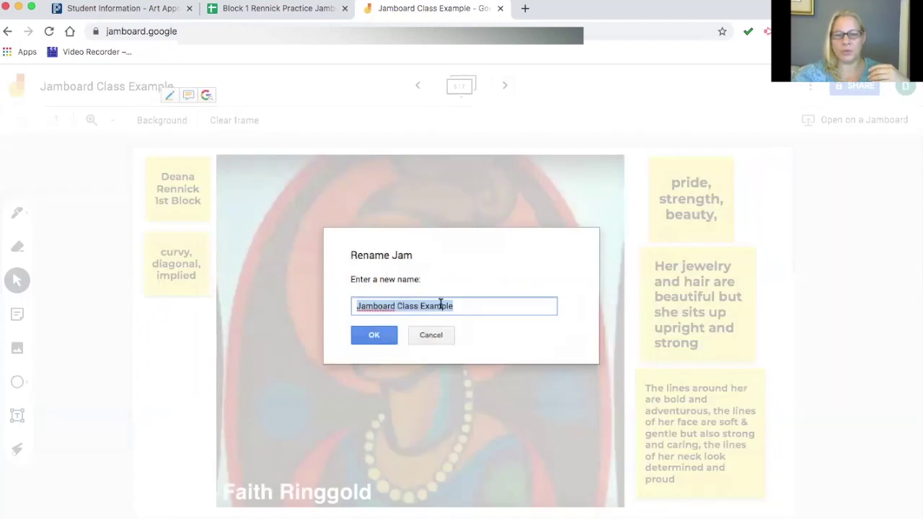
click(465, 307)
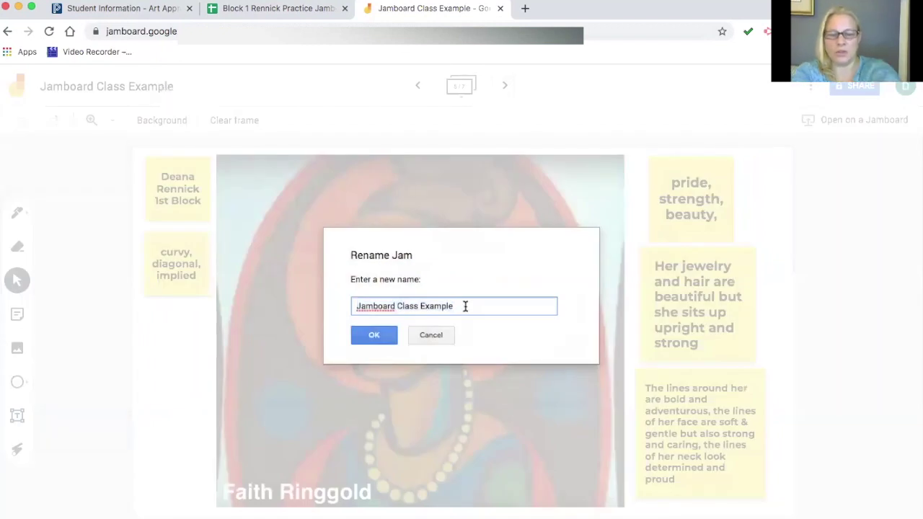
text(Jamboar)
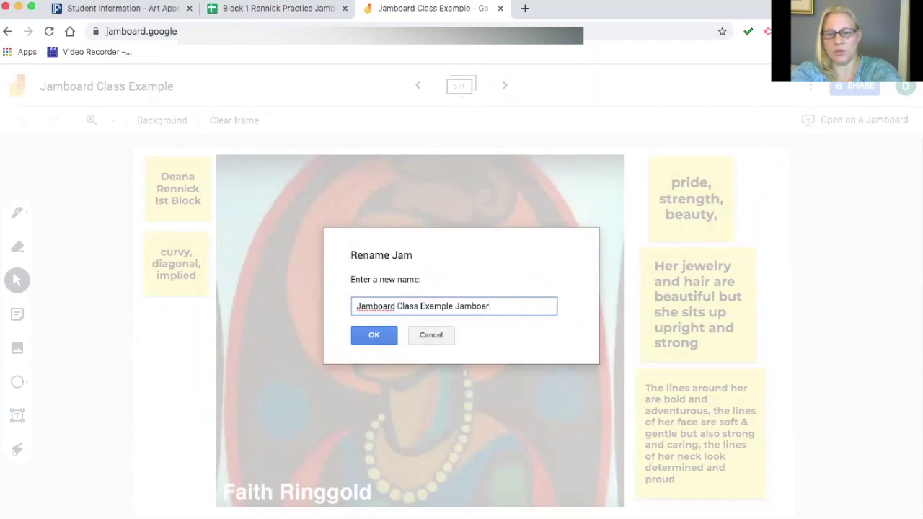
text(d )
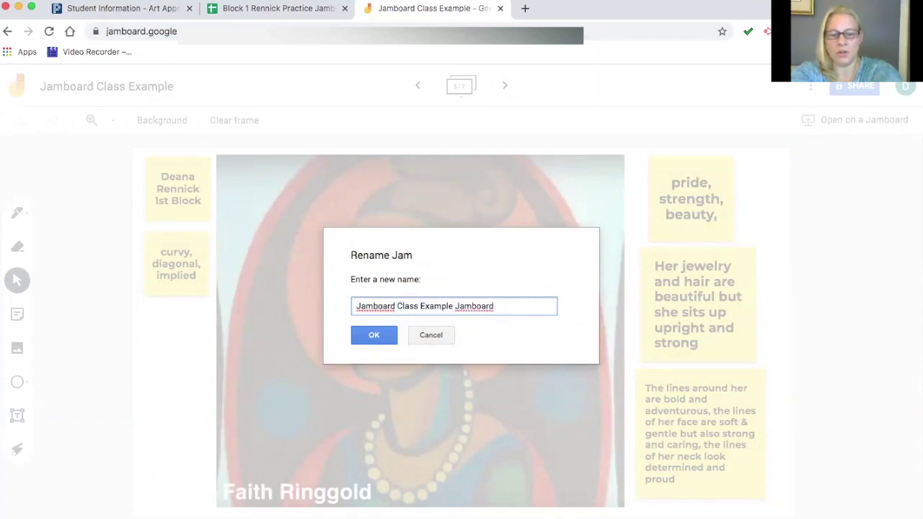
text(#1)
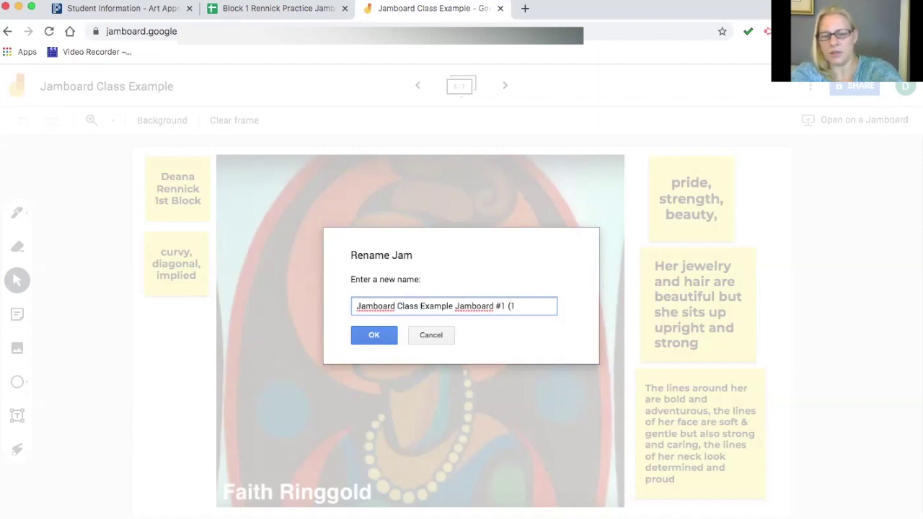
text((1st Bl)
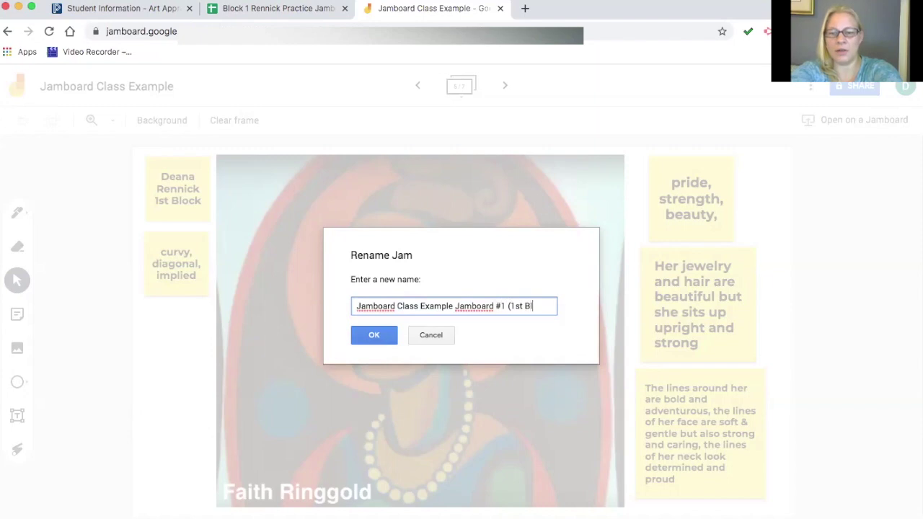
text(ock))
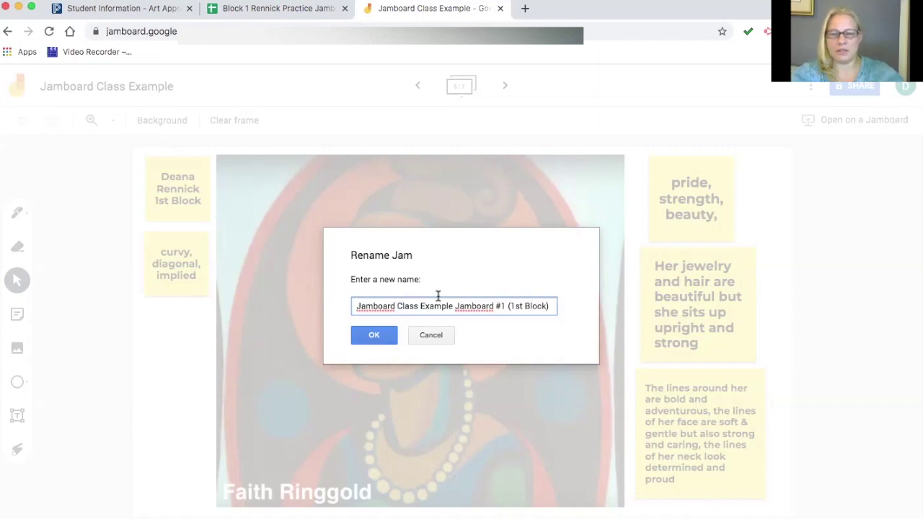
click(366, 337)
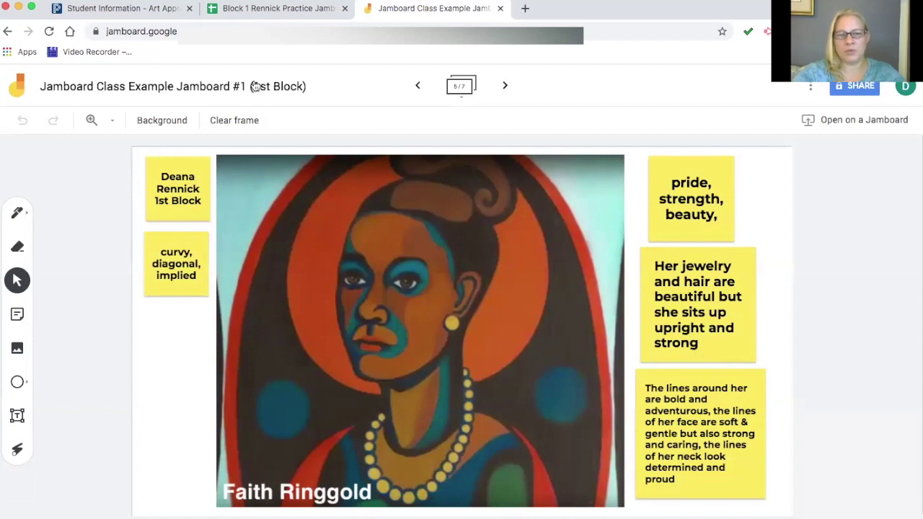
Step: Switch to the roster spreadsheet and enter the frame numbers 6 through 20 down the Frame # column, starting in C2
click(268, 13)
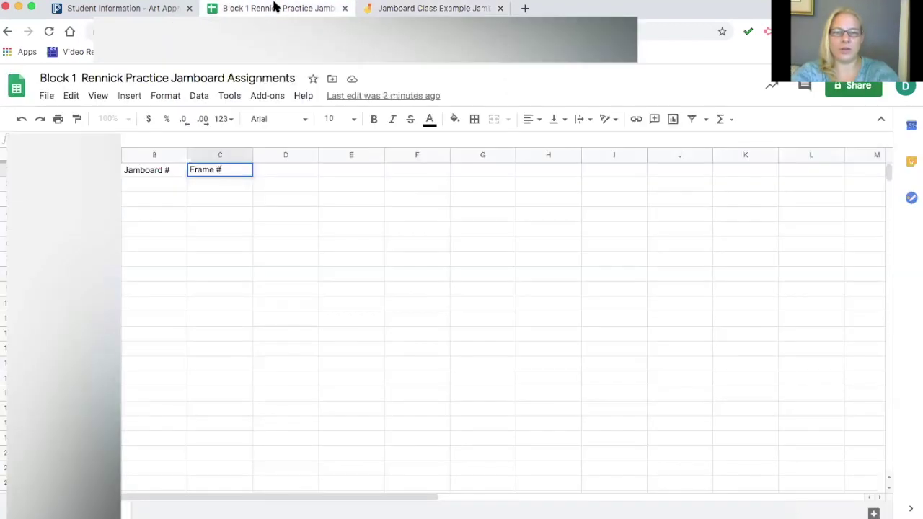
click(217, 185)
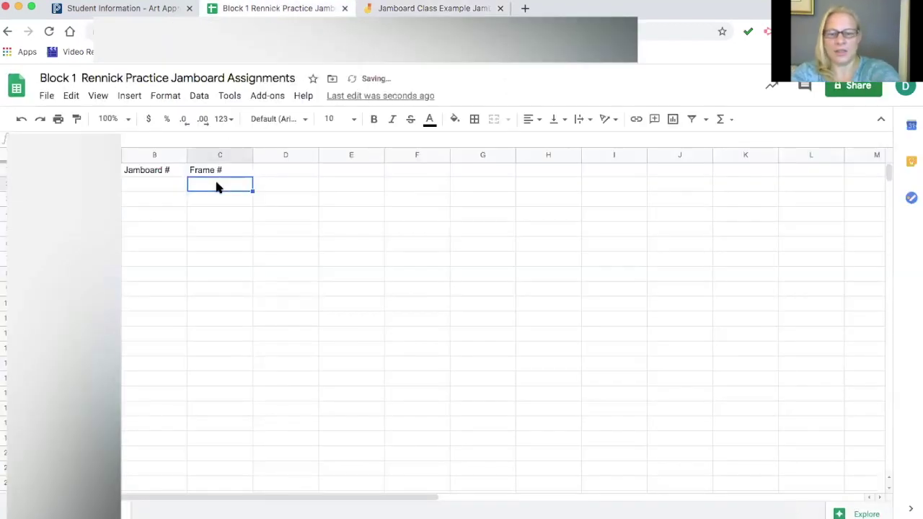
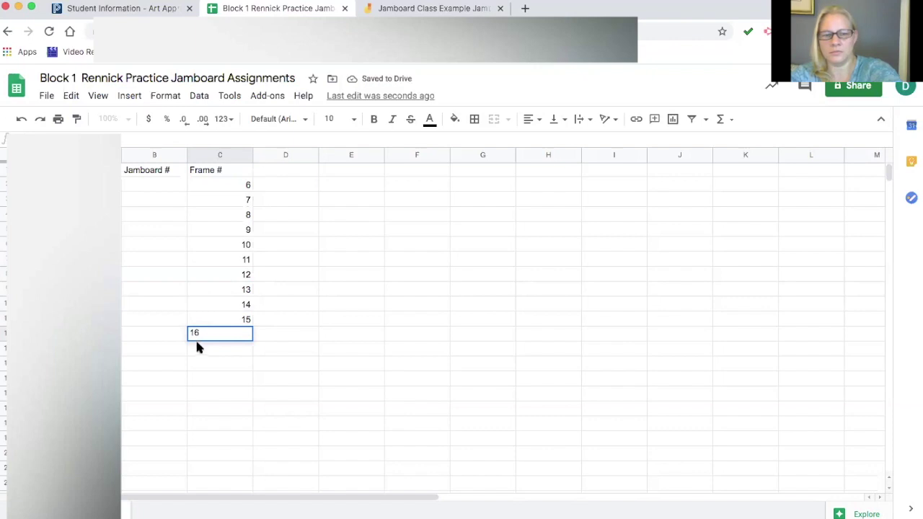
text(17)
click(192, 362)
text(18)
click(191, 380)
text(19)
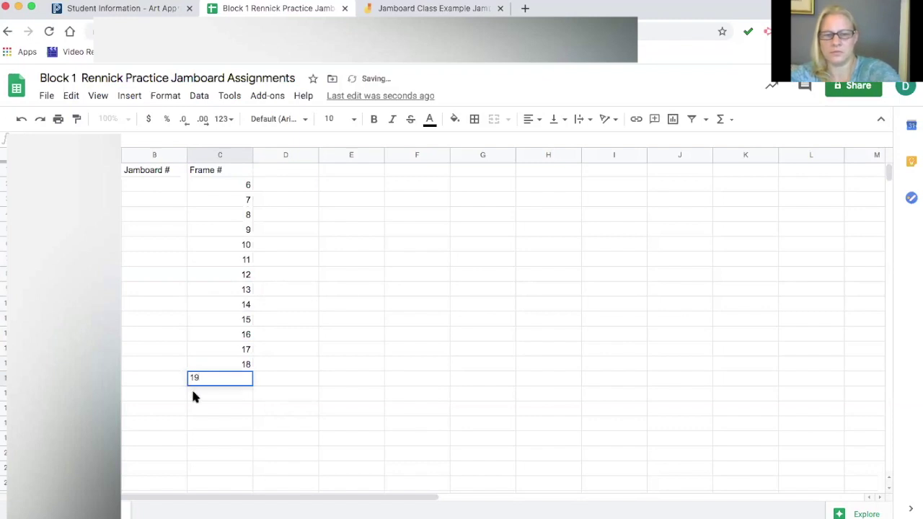
click(192, 393)
text(20)
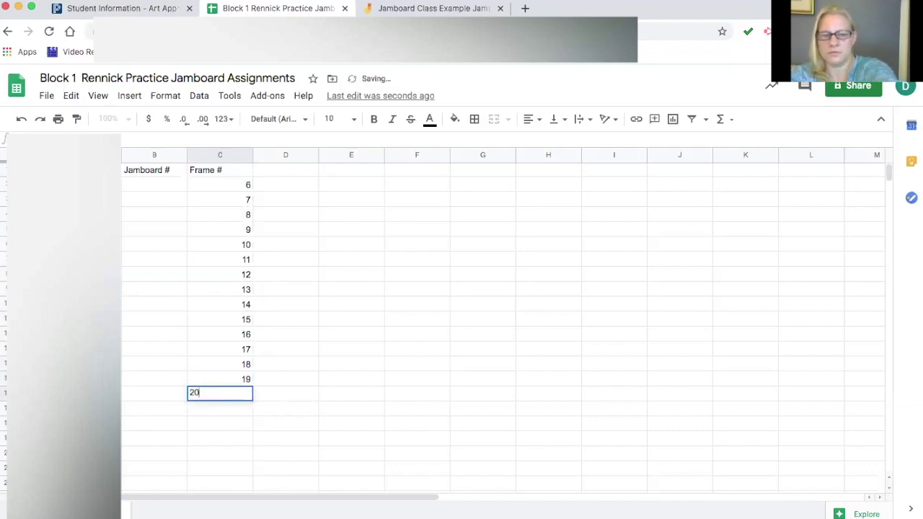
click(274, 301)
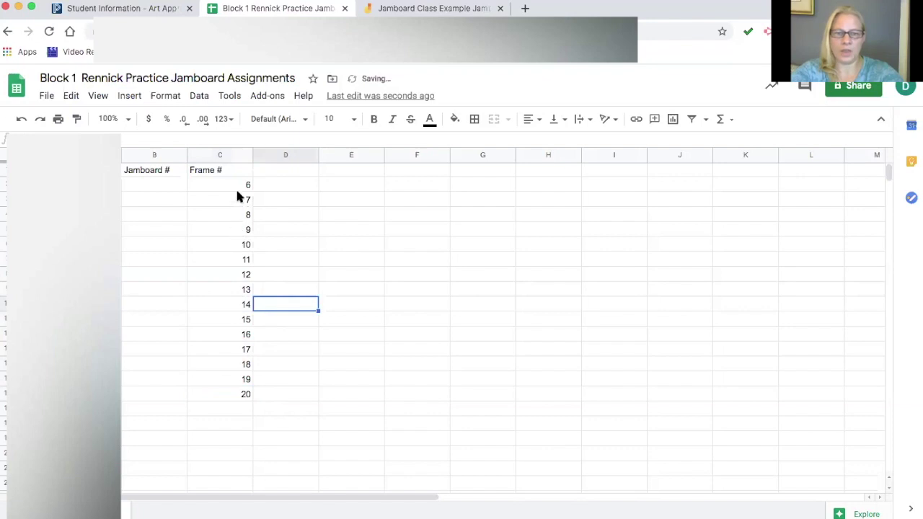
Step: Copy the frame numbers 6 through 20 and paste them directly below, starting in C17
scroll(215, 276, down, 3)
scroll(215, 276, up, 2)
scroll(216, 276, up, 2)
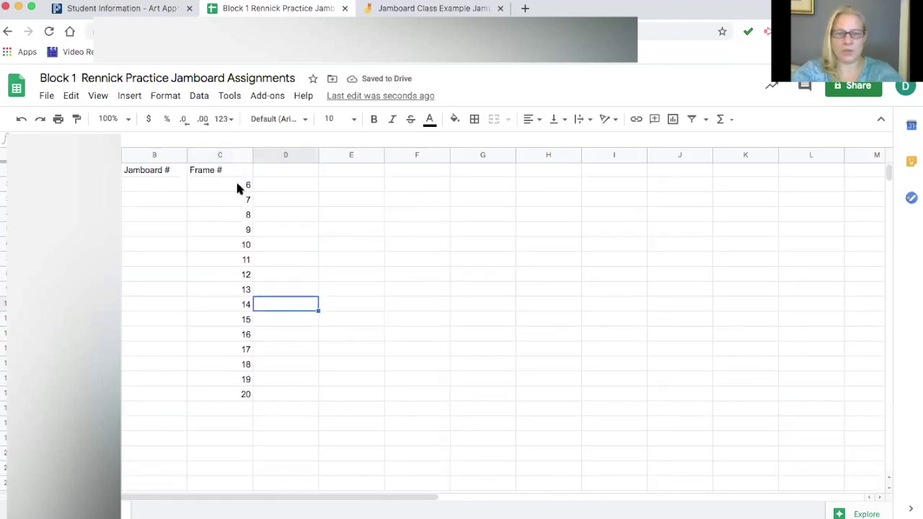
drag(238, 185, 247, 398)
key(ctrl+c)
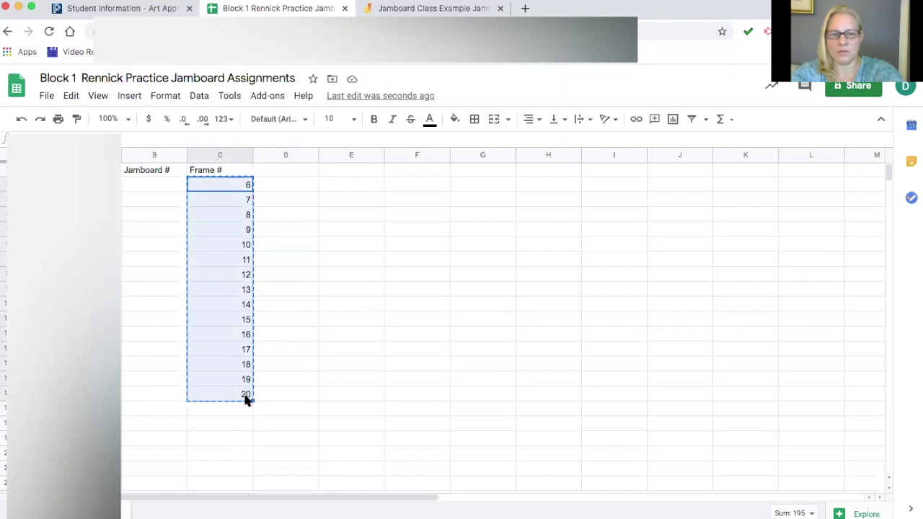
click(238, 409)
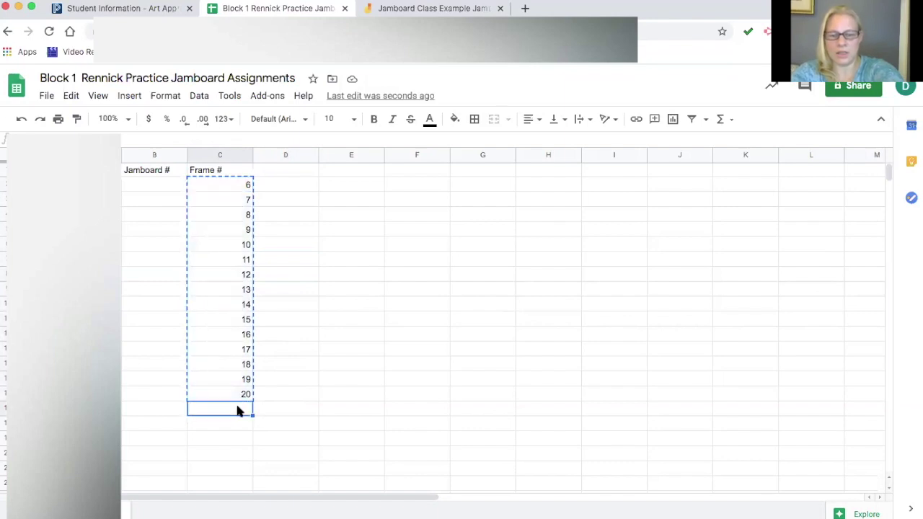
key(ctrl+v)
Step: Enter 1 as the first Jamboard # in B2 and copy that cell
scroll(235, 403, down, 4)
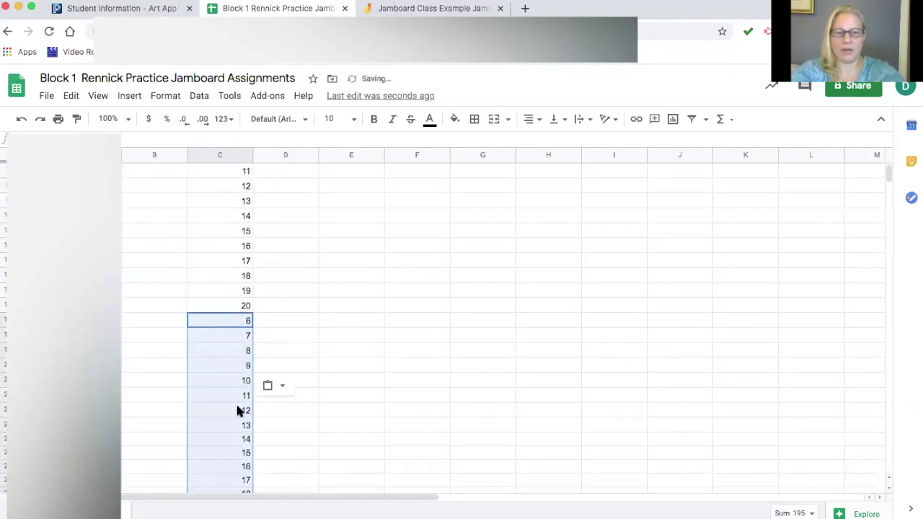
scroll(237, 408, up, 3)
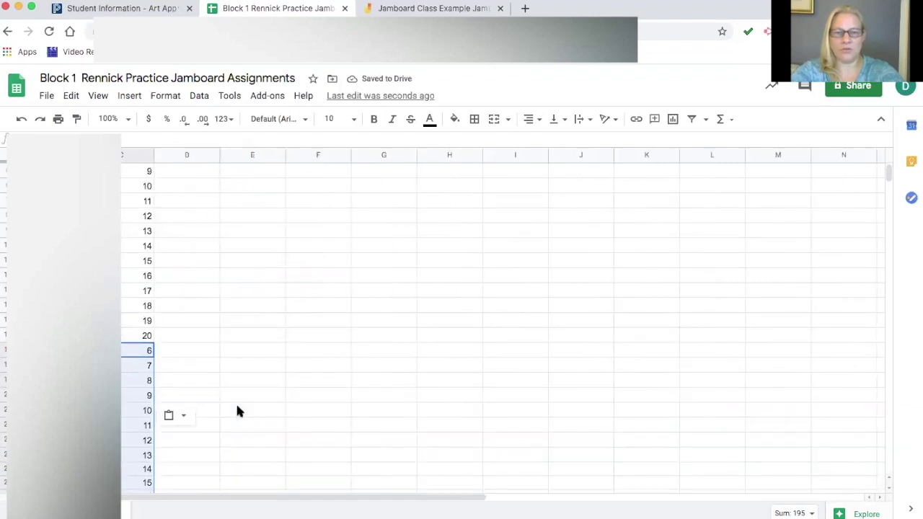
scroll(237, 408, right, 6)
scroll(238, 410, left, 6)
scroll(238, 409, up, 1)
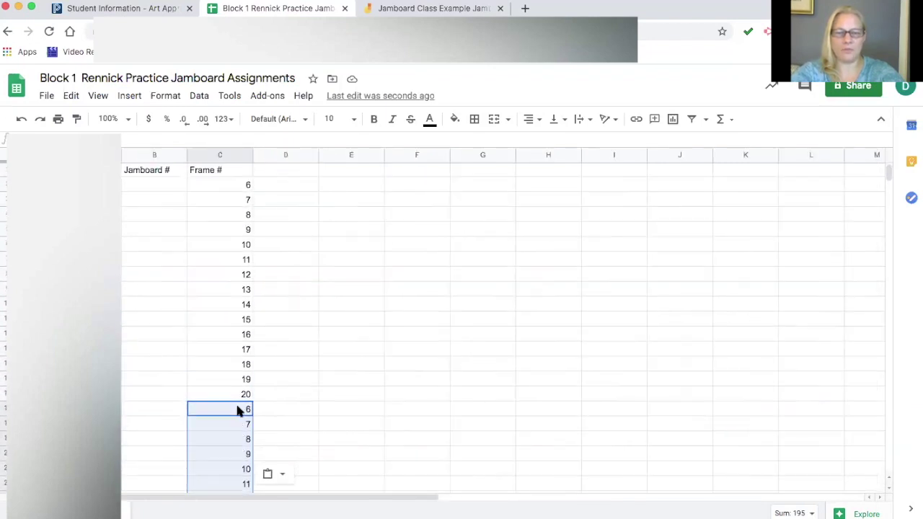
click(155, 185)
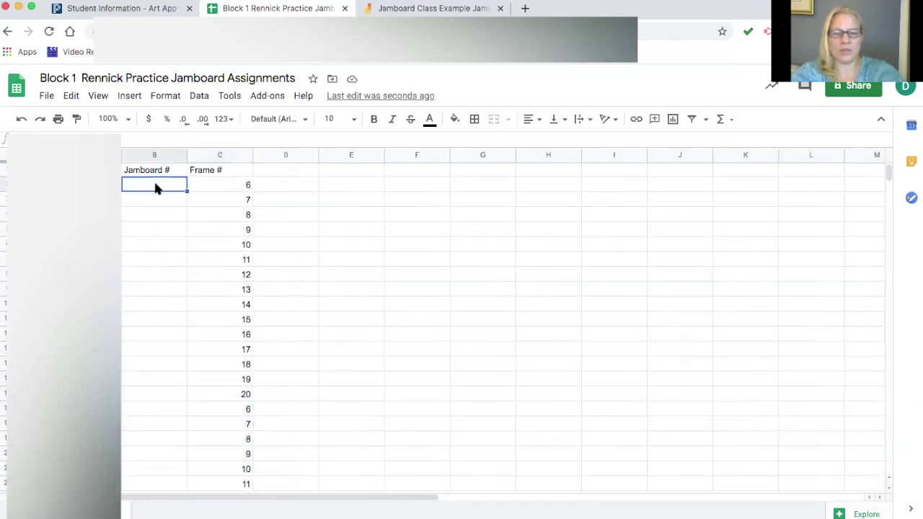
text(1)
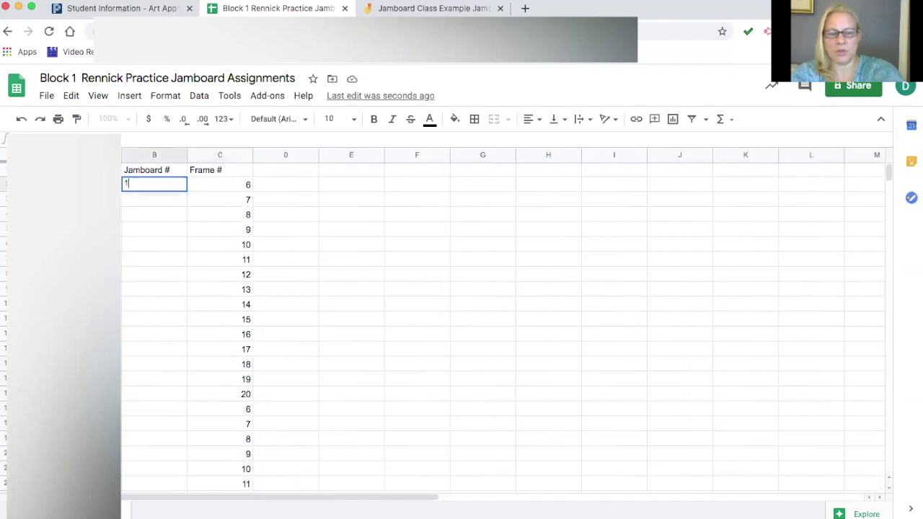
click(155, 204)
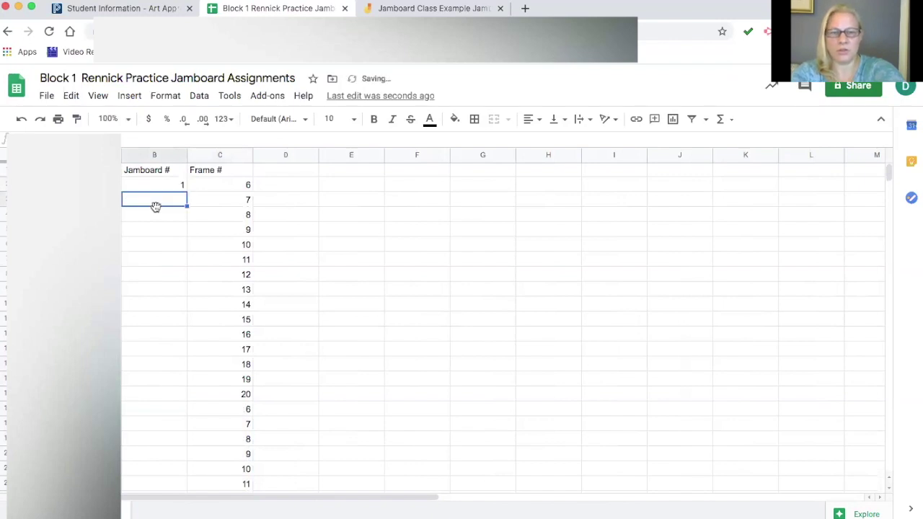
key(ctrl+z)
key(super+y)
key(super+c)
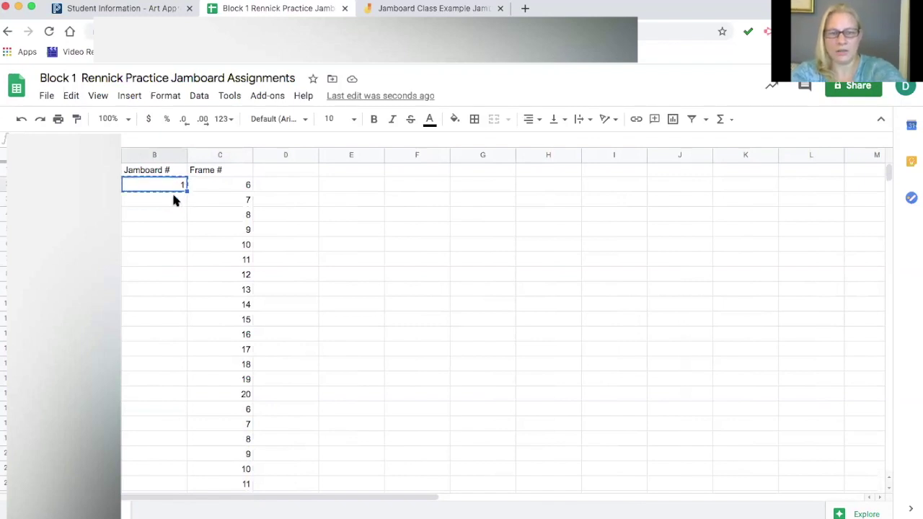
Step: Paste the copied 1 into the next five Jamboard # cells, B3 through B7
click(173, 202)
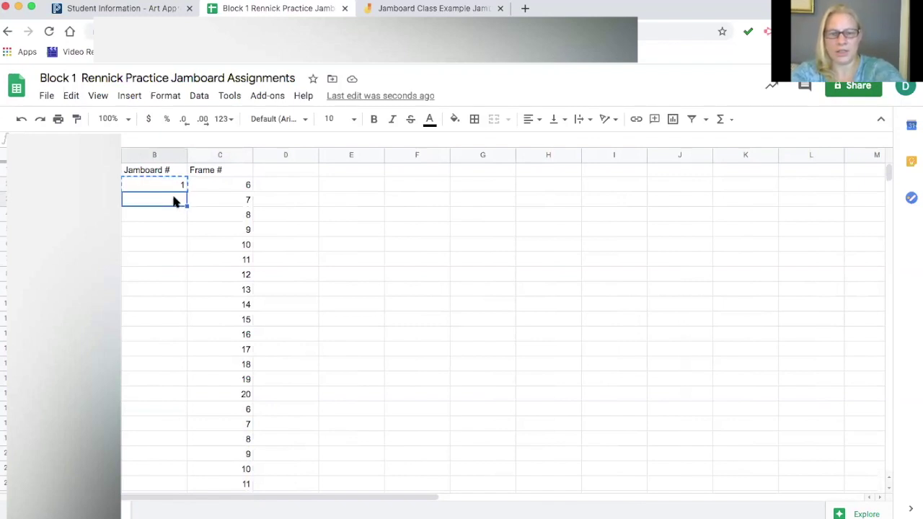
key(super+v)
click(167, 212)
key(super+v)
key(Down)
key(super+v)
key(Down)
key(super+v)
key(Down)
key(super+v)
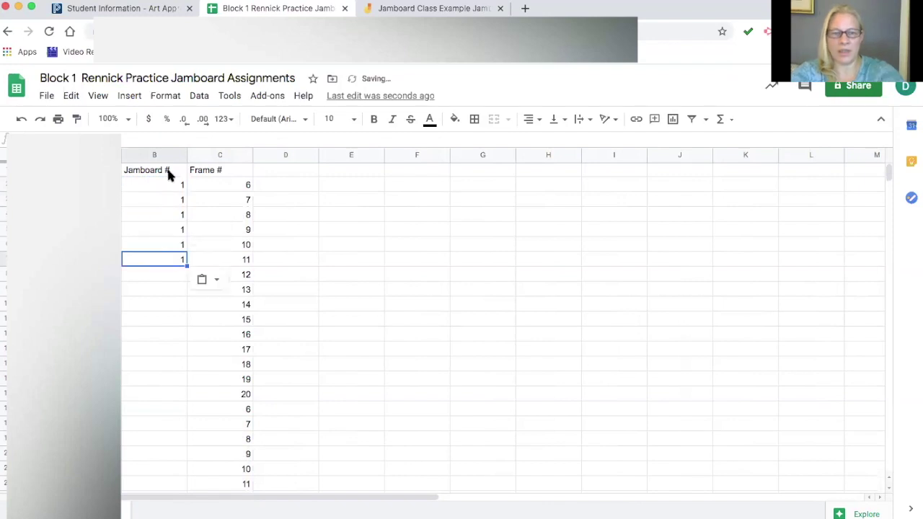
Step: Copy the block of 1s in B2:B7 and paste it twice further down the Jamboard # column, at B8 and B14
drag(168, 185, 180, 263)
key(super+c)
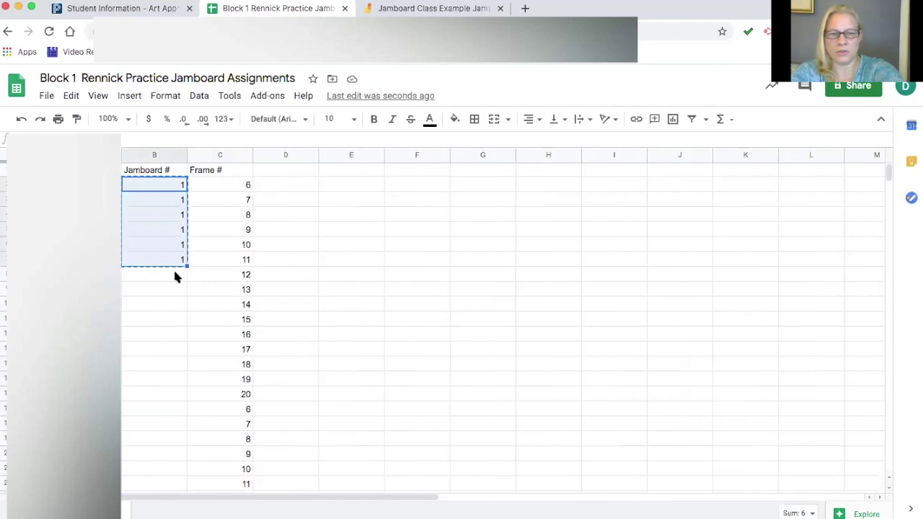
click(175, 274)
key(super+v)
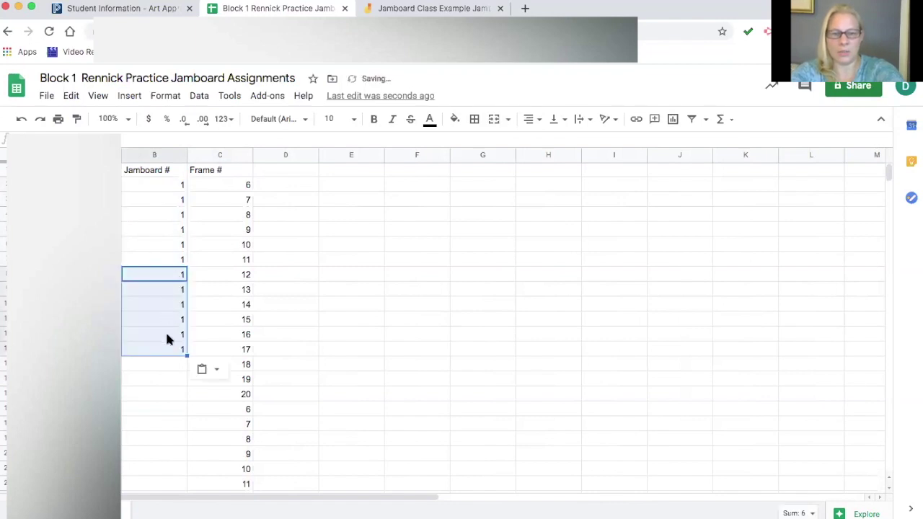
click(166, 367)
key(super+v)
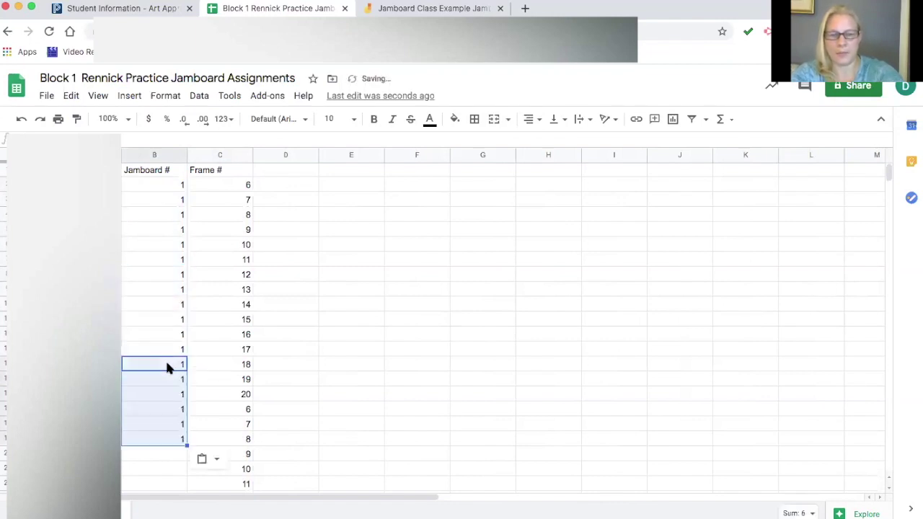
Step: Delete the surplus 1s in B17:B19, beside the second set of frame numbers
click(166, 438)
key(BackSpace)
key(Up)
key(BackSpace)
key(Up)
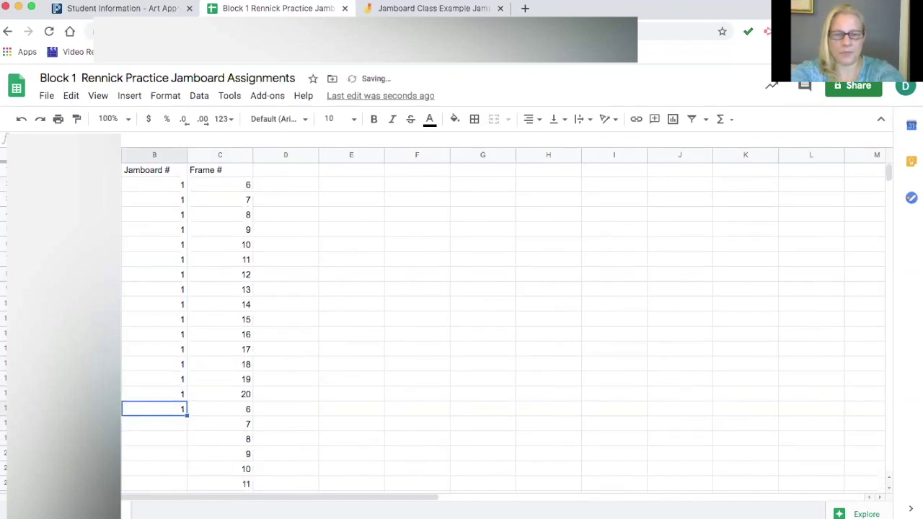
click(165, 444)
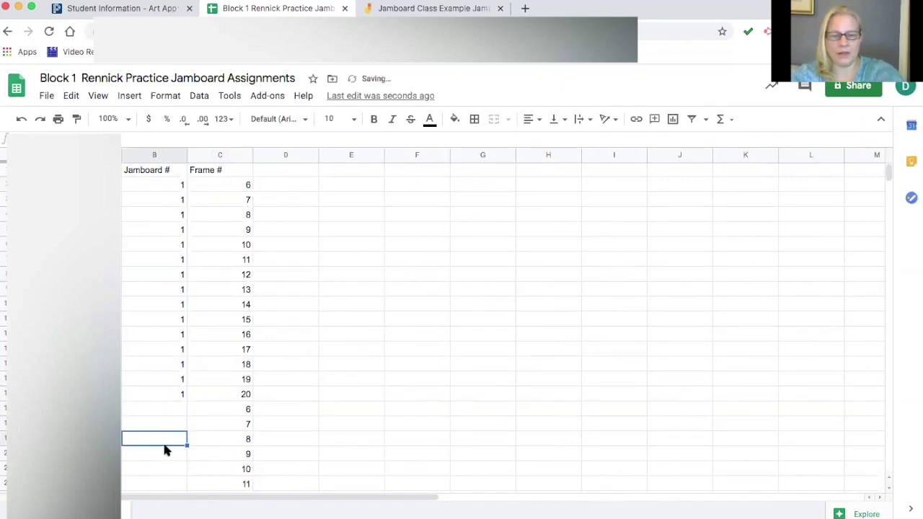
Step: Enter 2 as the Jamboard # in B17 through B24, beside the second set's frames 6 to 13
click(180, 408)
text(2)
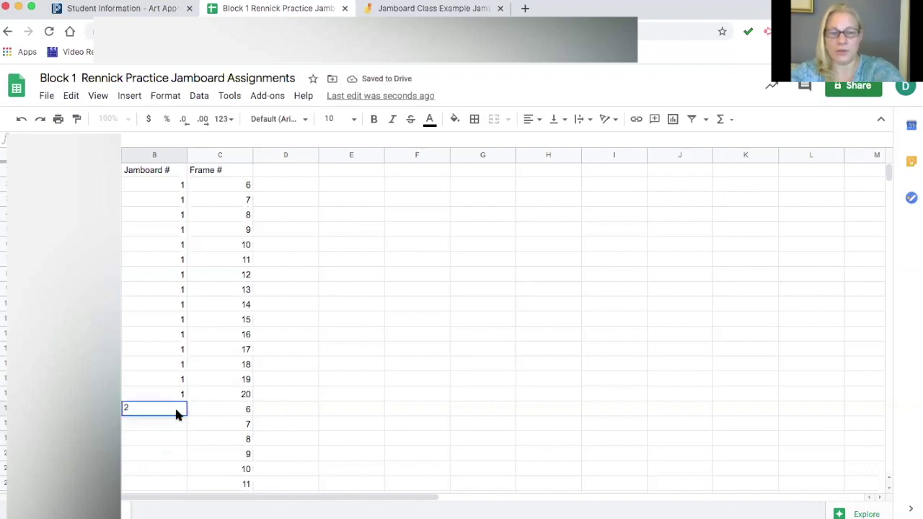
key(Return)
text(2)
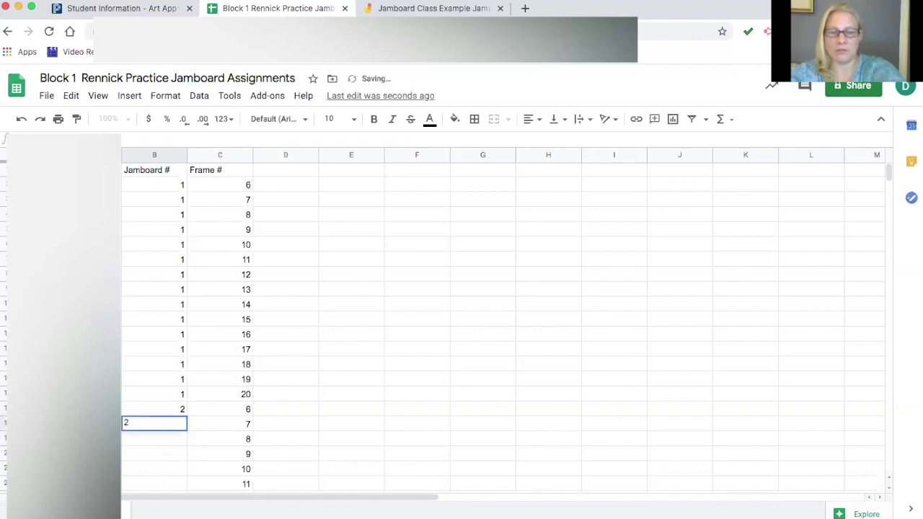
click(173, 442)
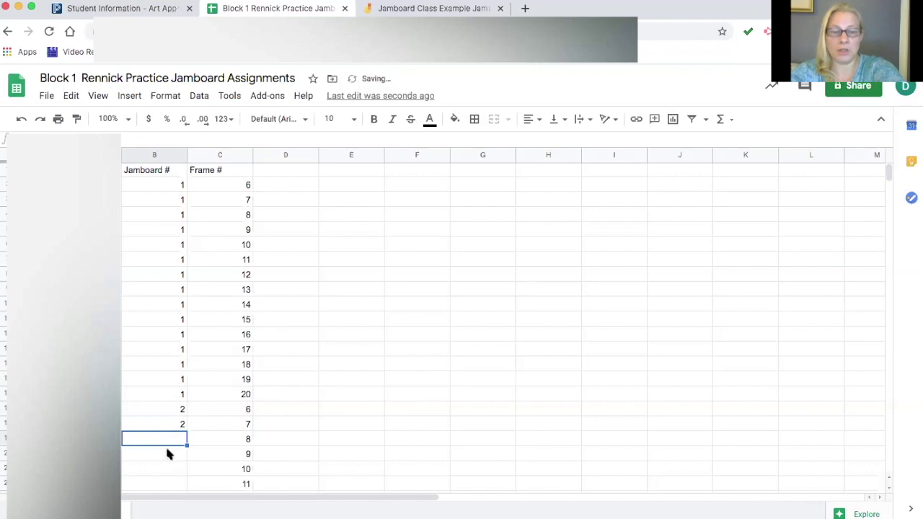
text(2)
click(162, 452)
text(2)
click(160, 469)
scroll(160, 468, down, 1)
text(2)
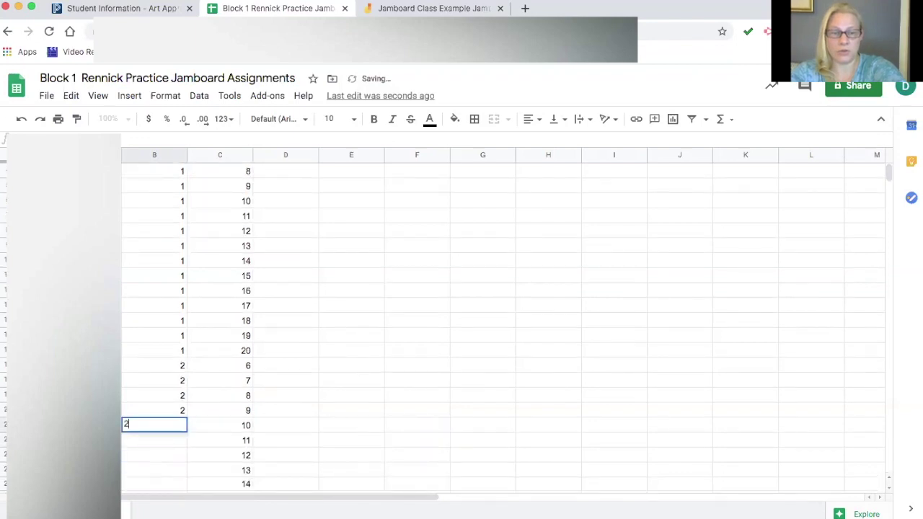
click(158, 442)
text(2)
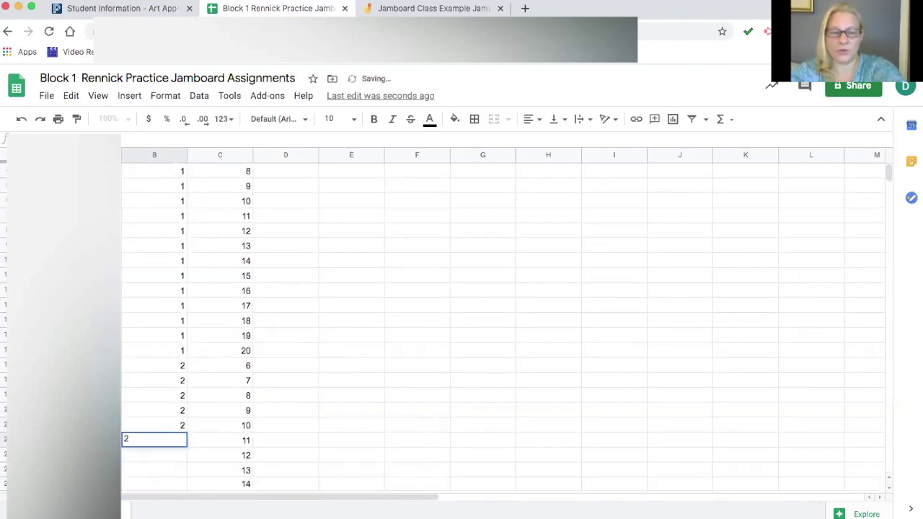
click(156, 450)
text(2)
click(155, 469)
text(2)
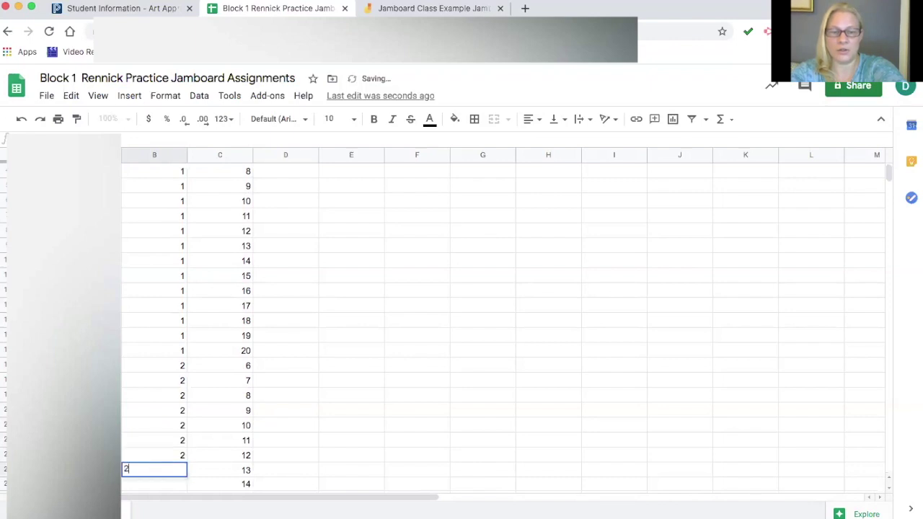
click(211, 470)
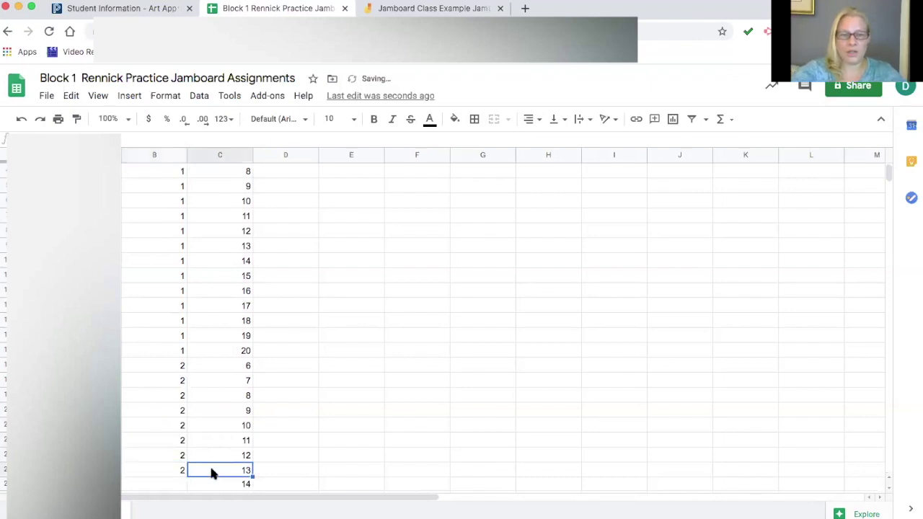
Step: Return to the Google Jamboard tab with the jam "Jamboard Class Example Jamboard #1 (1st Block)"
scroll(210, 470, up, 1)
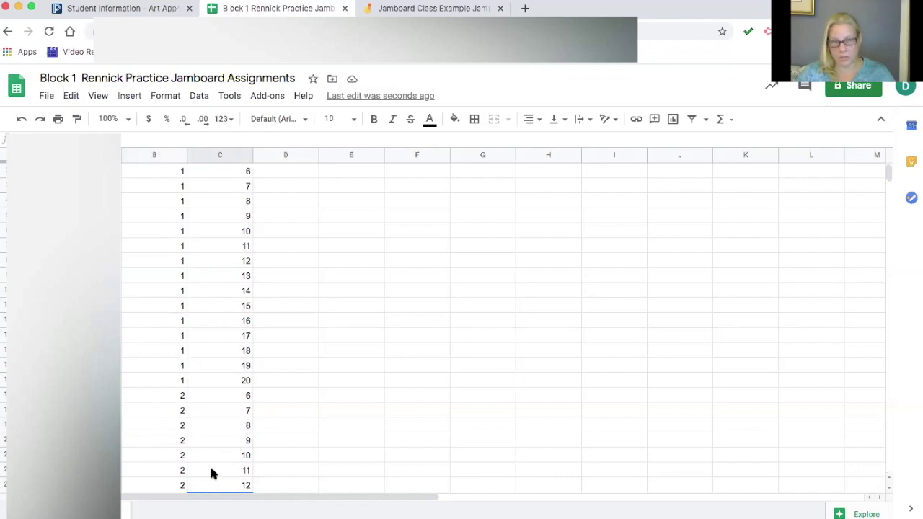
click(426, 13)
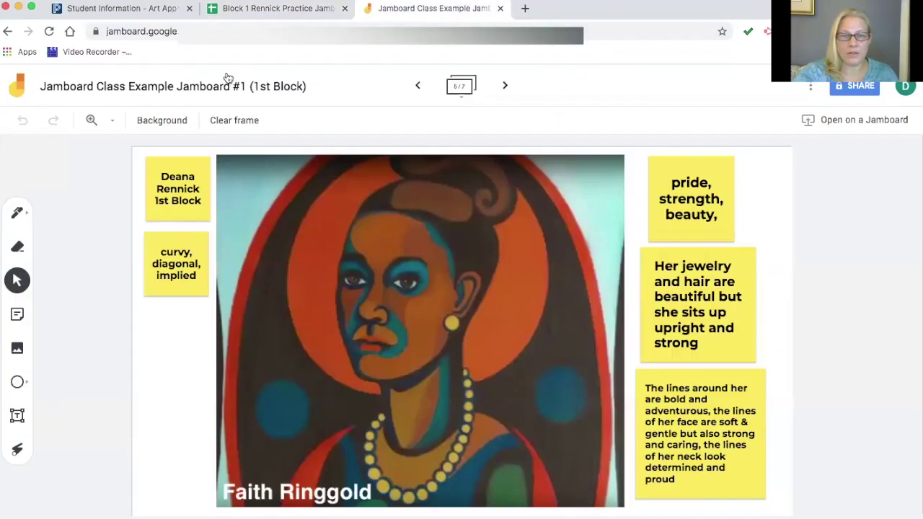